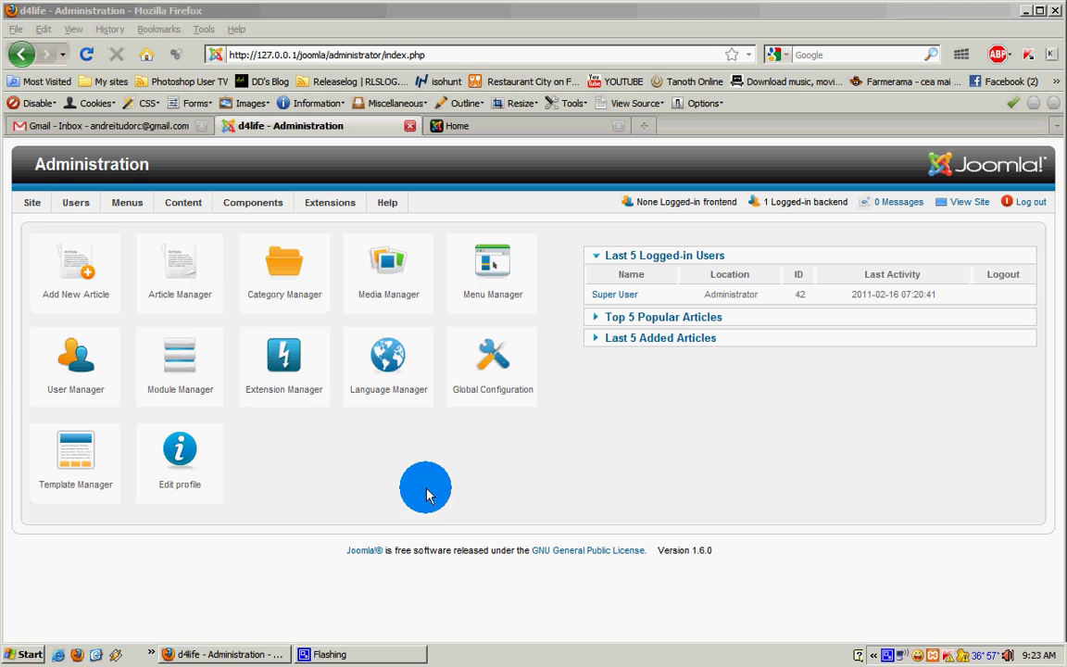
Open the category manager for articles and start a new category.
left_click(426, 494)
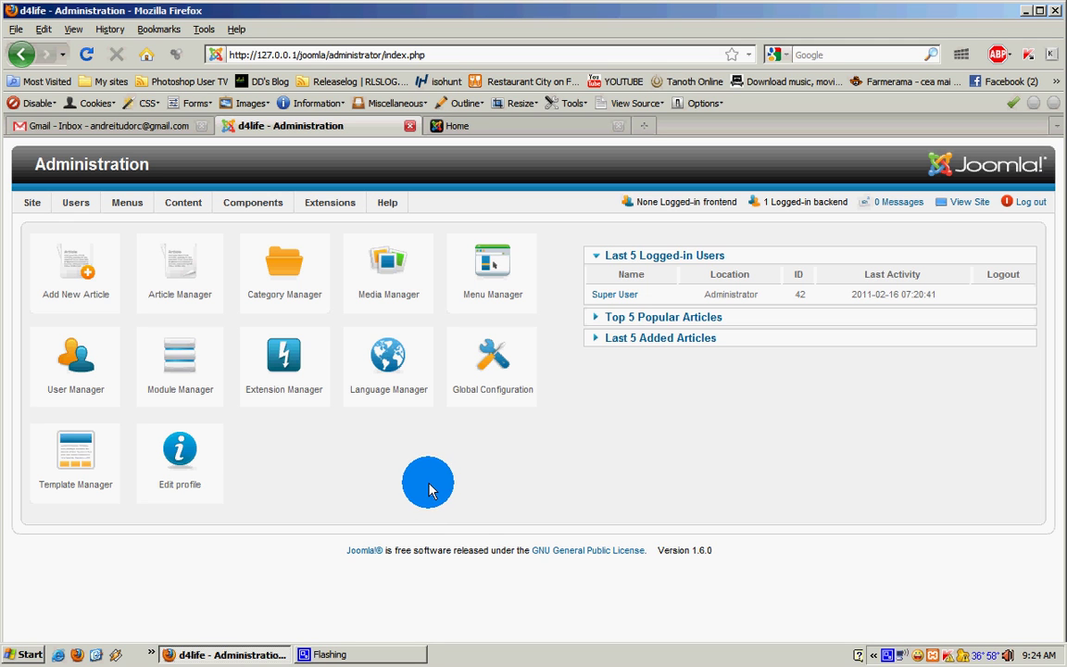
left_click(303, 290)
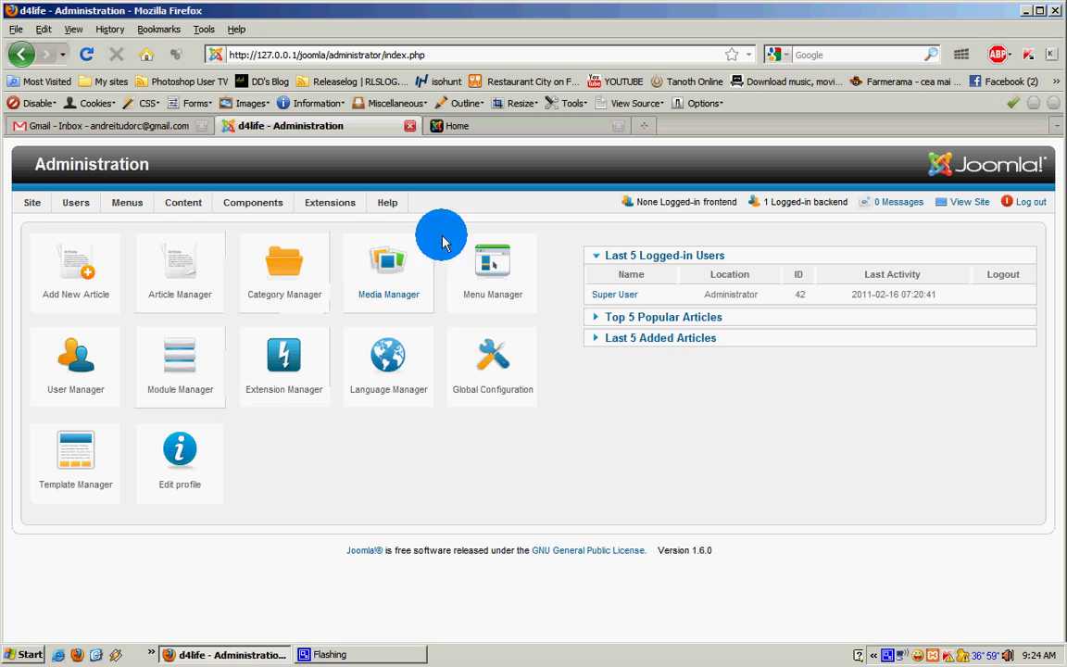
left_click(280, 252)
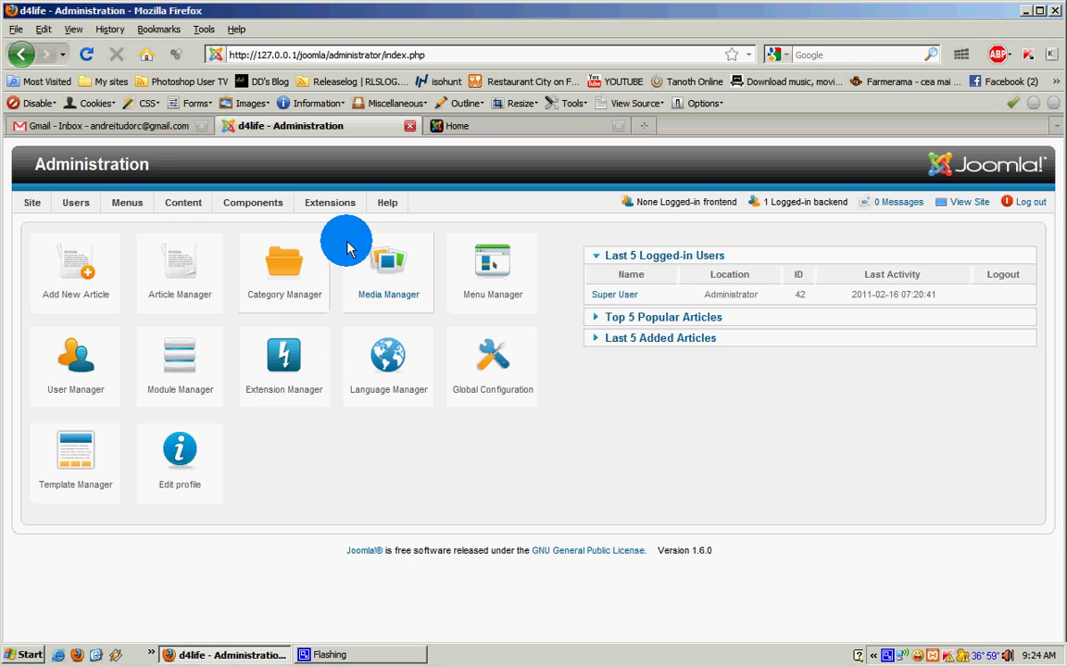
left_click(286, 272)
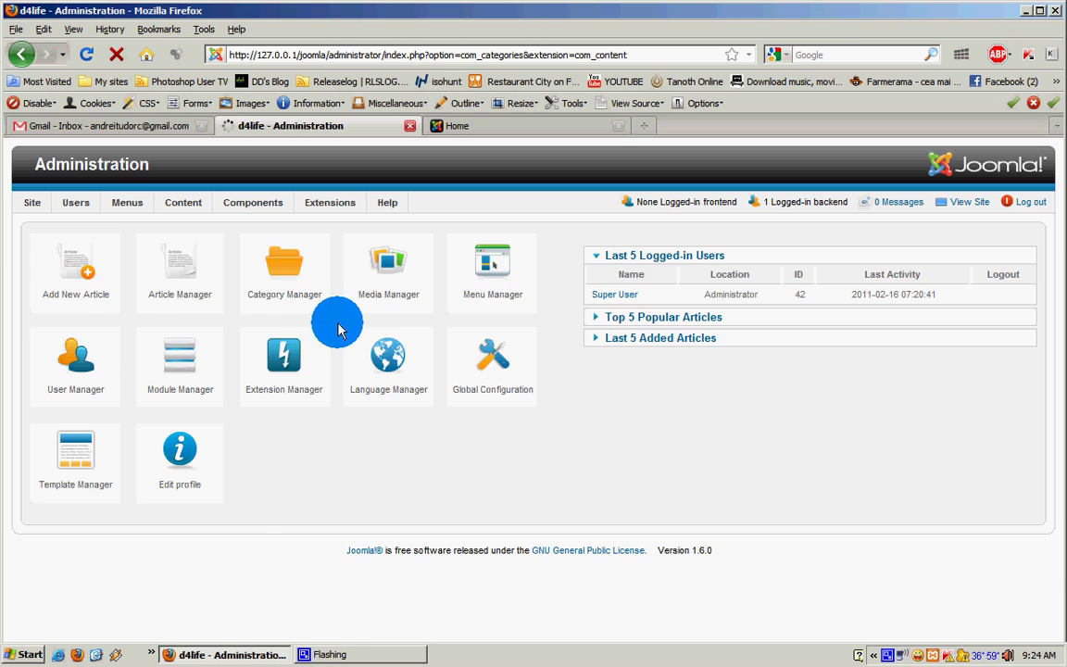
scroll(195, 345, "down", 1)
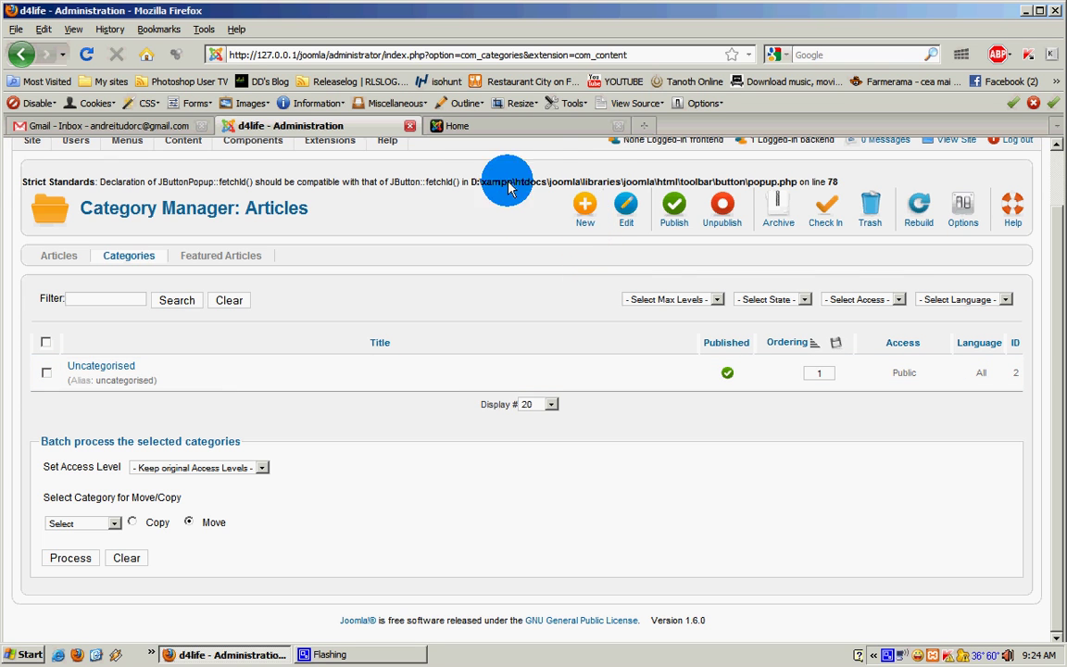
left_click(582, 215)
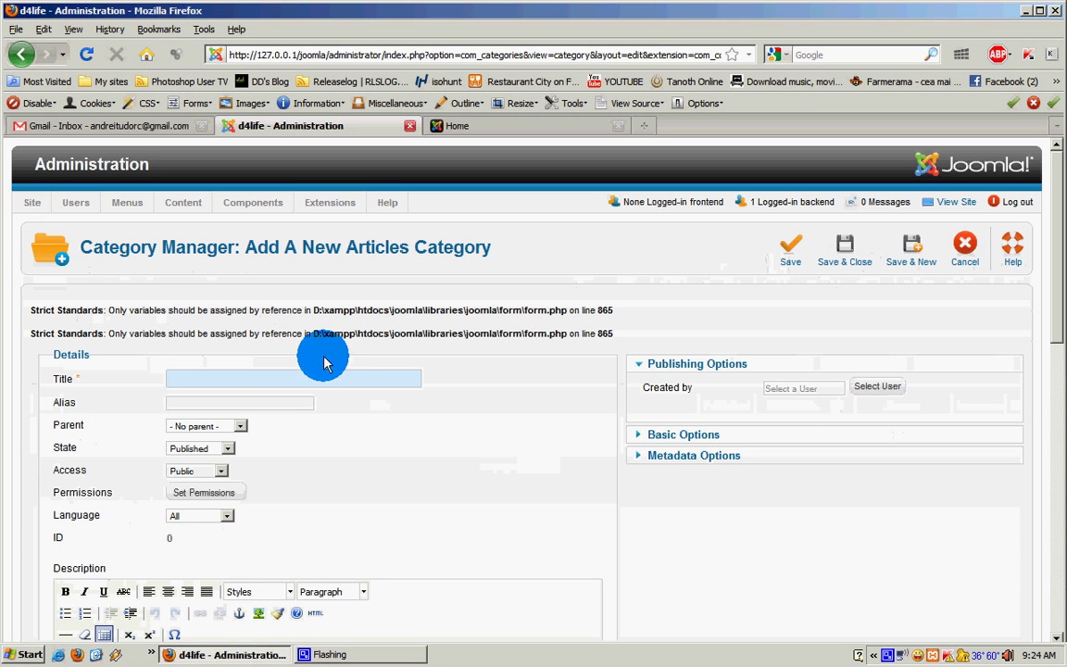
Enter "Galerie Foto" as the title of the new articles category.
left_click(227, 383)
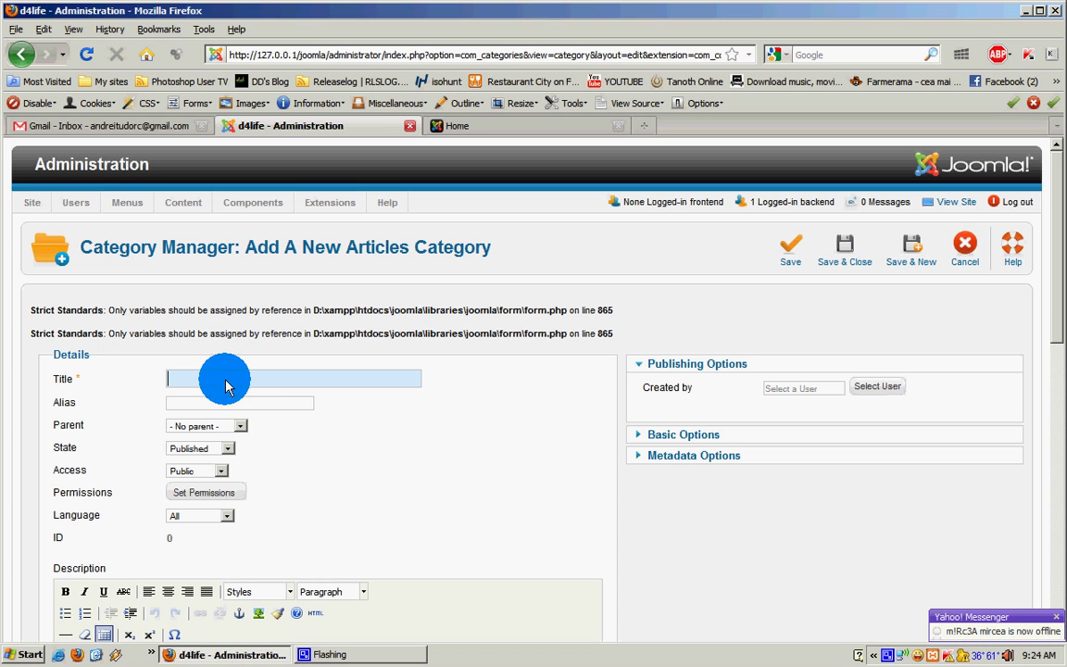
left_click(227, 385)
left_click(227, 384)
type("Galerie F")
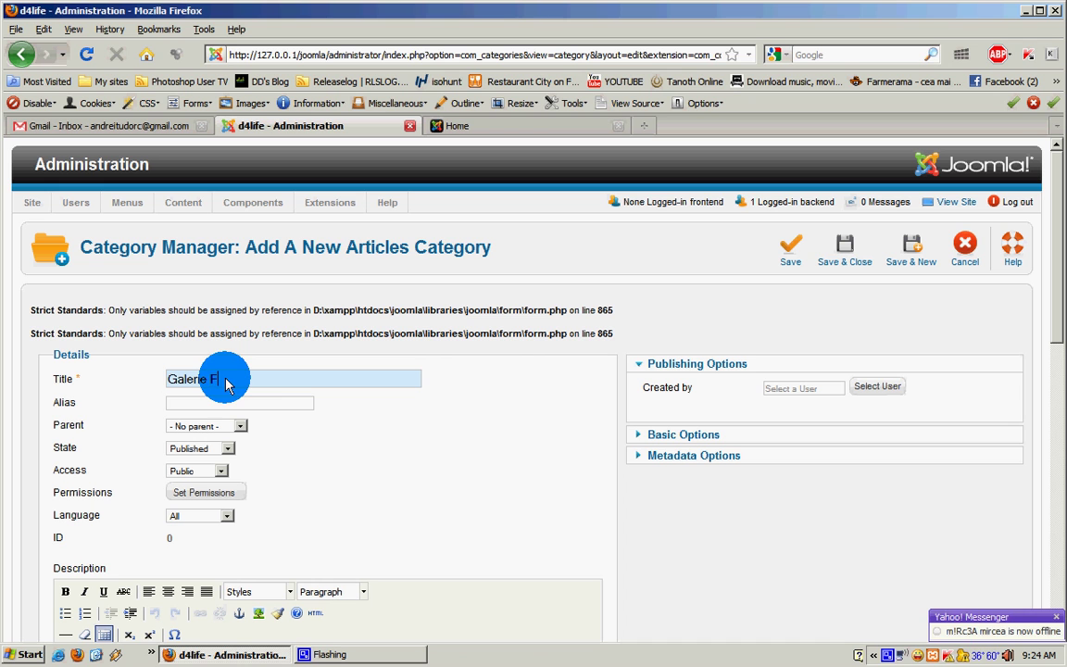
type("oto")
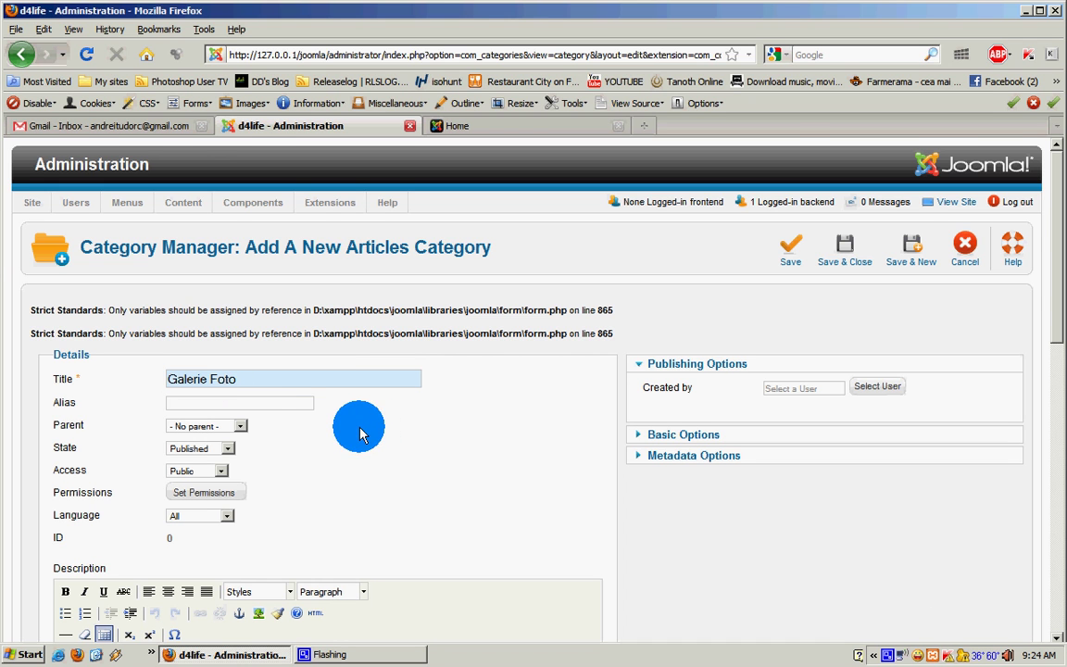
Set the new category's parent to "- No parent -".
scroll(359, 434, "down", 2)
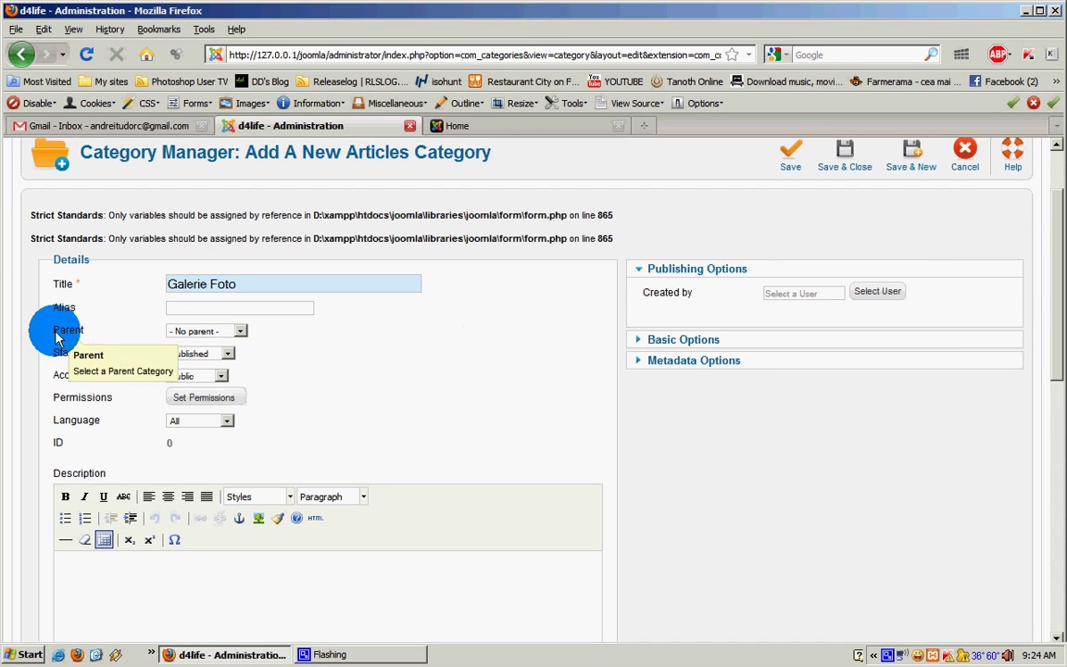
left_click(240, 332)
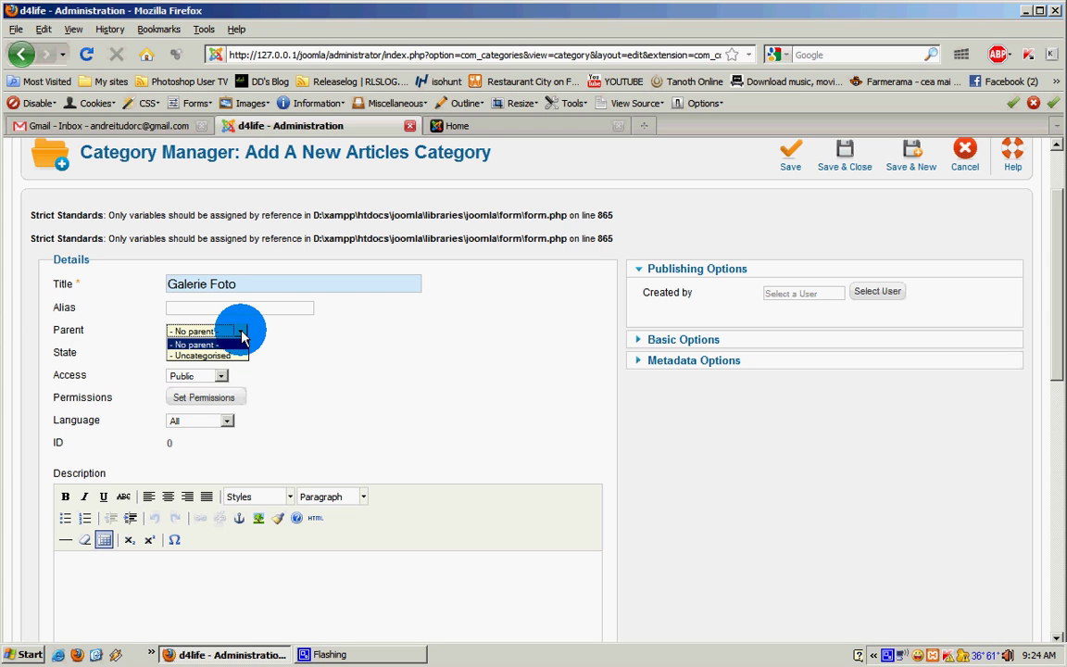
left_click(215, 344)
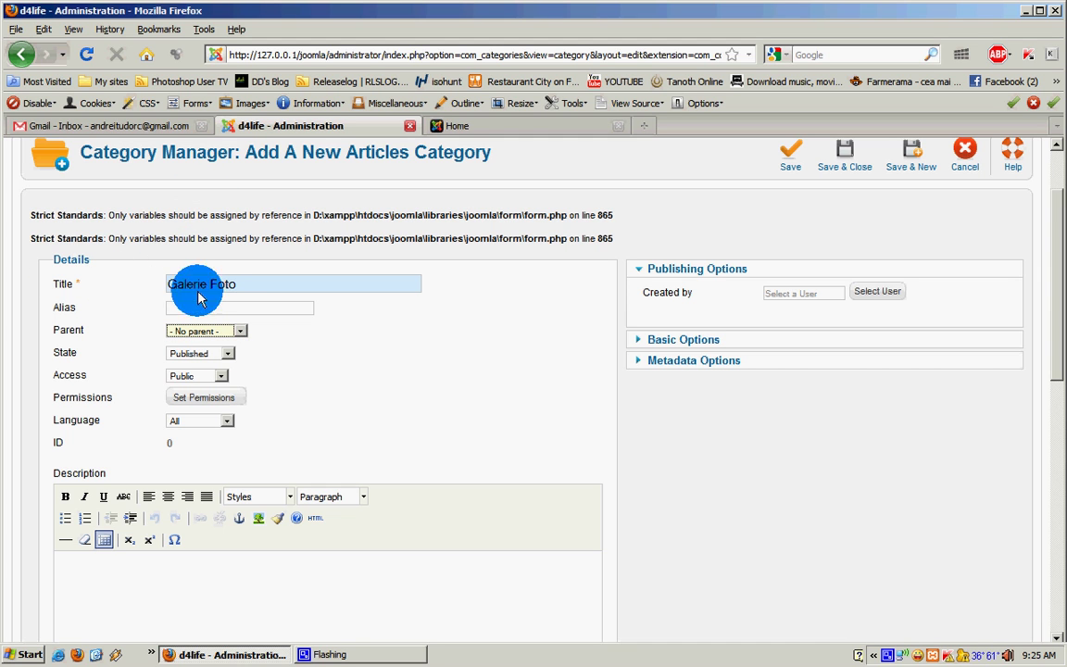
left_click(299, 354)
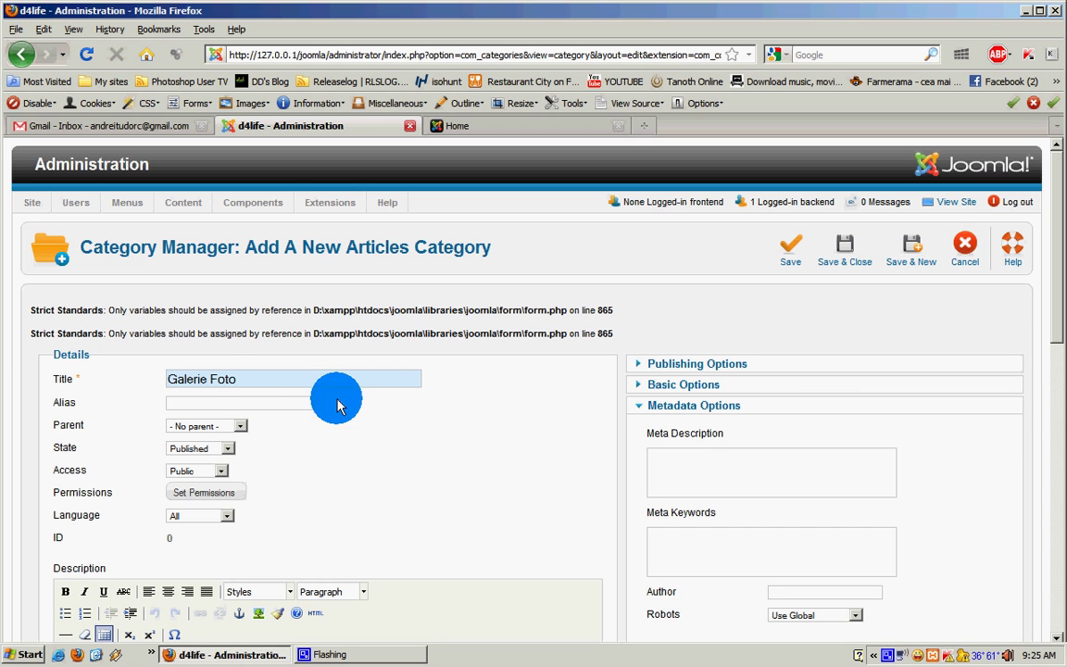
Replace the category title with "Fotografii", then save and close the category.
left_click_drag(256, 379, 145, 389)
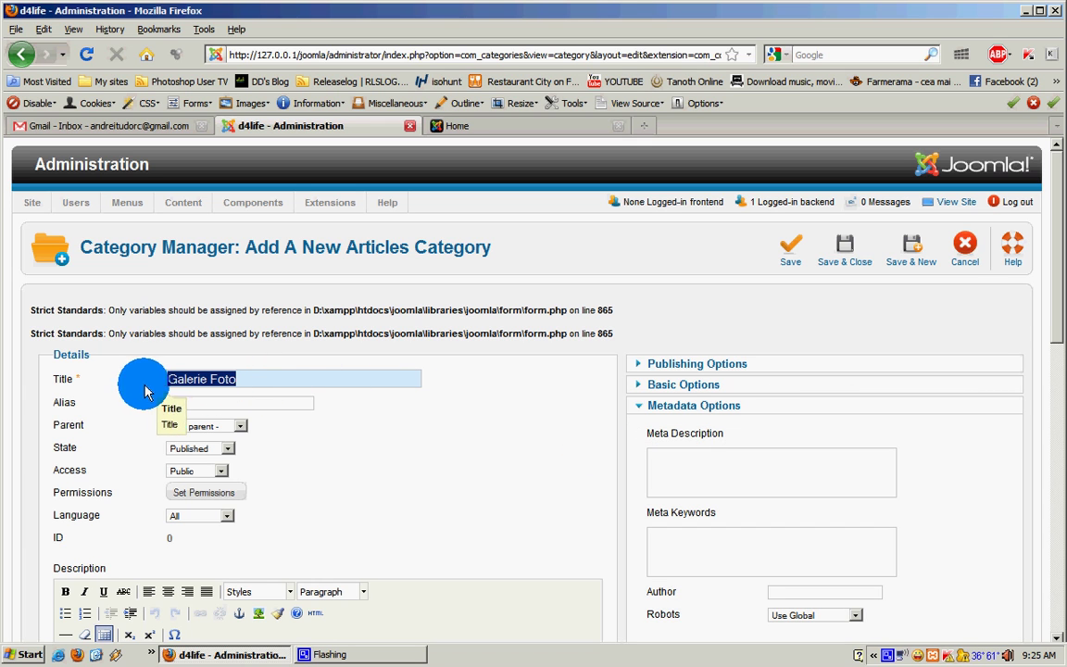
type("Fotografii")
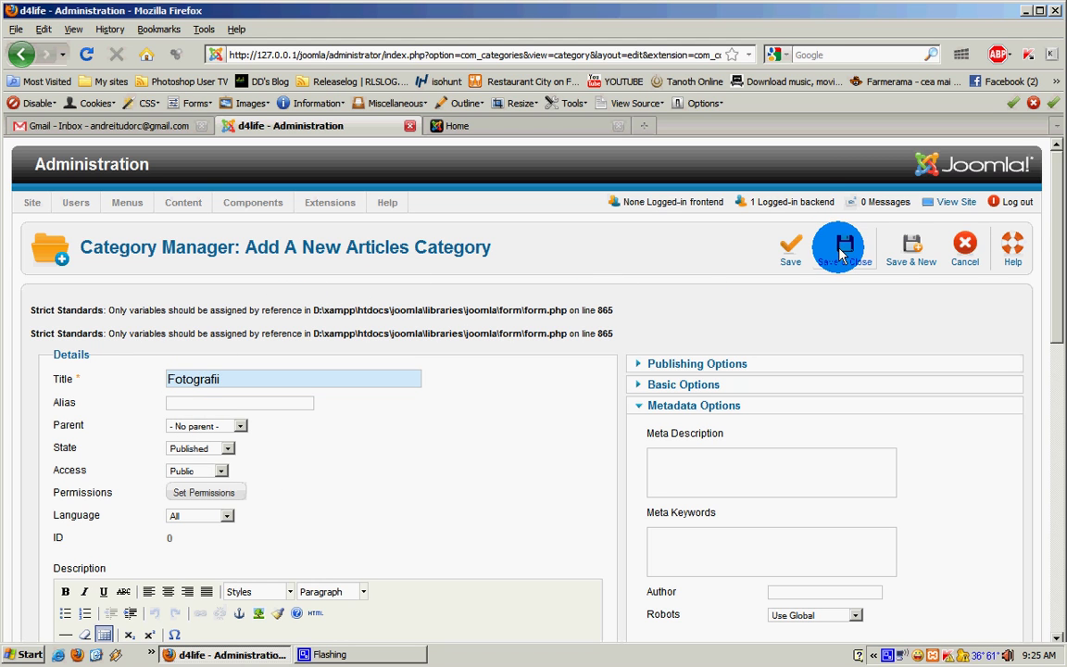
scroll(658, 398, "down", 2)
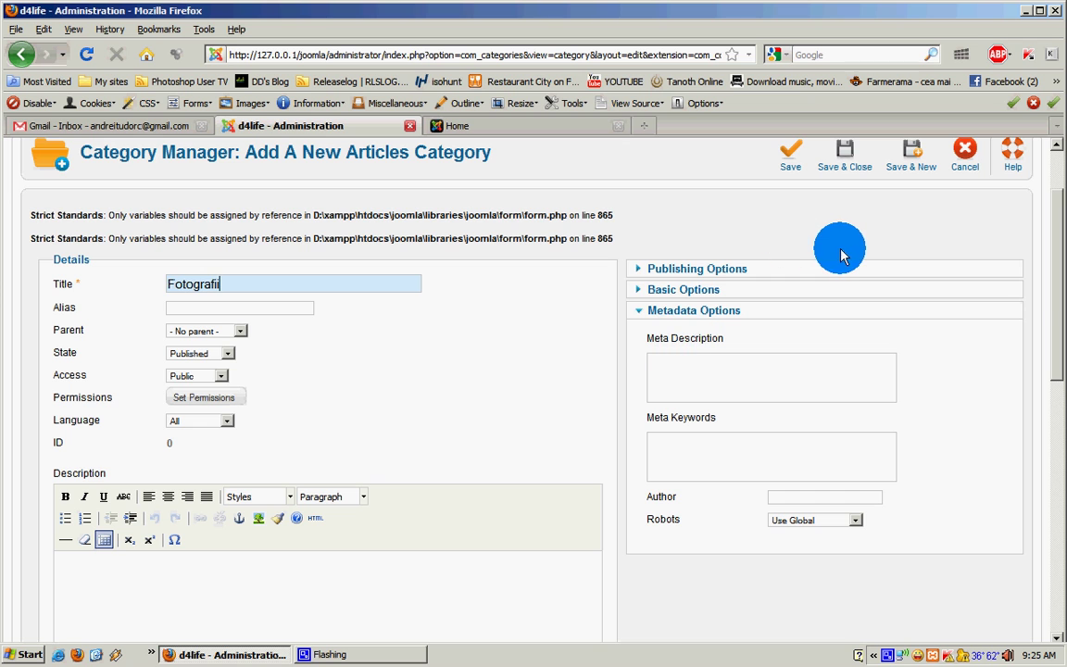
scroll(839, 255, "up", 2)
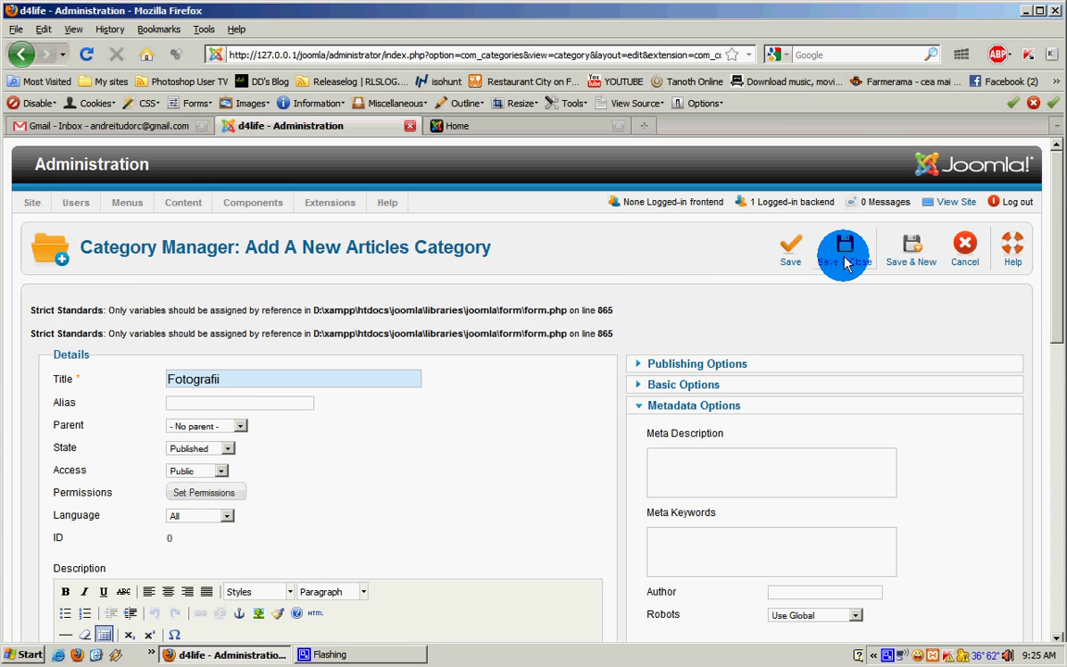
left_click(838, 261)
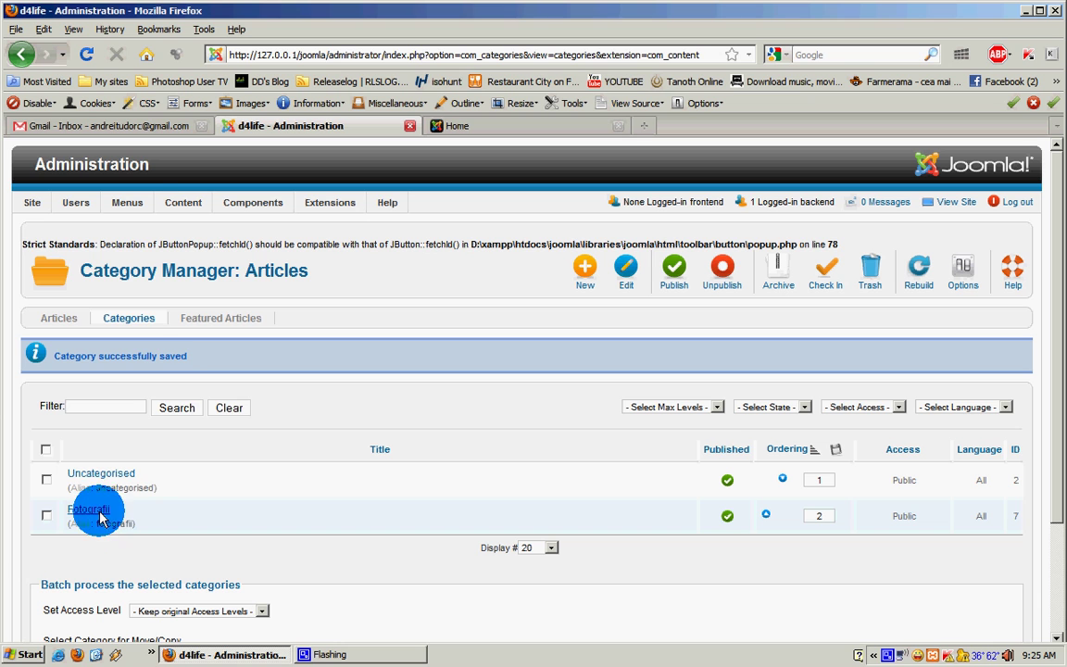
Return to the administration home page and start a new article titled "Fotografii Canon".
left_click(47, 162)
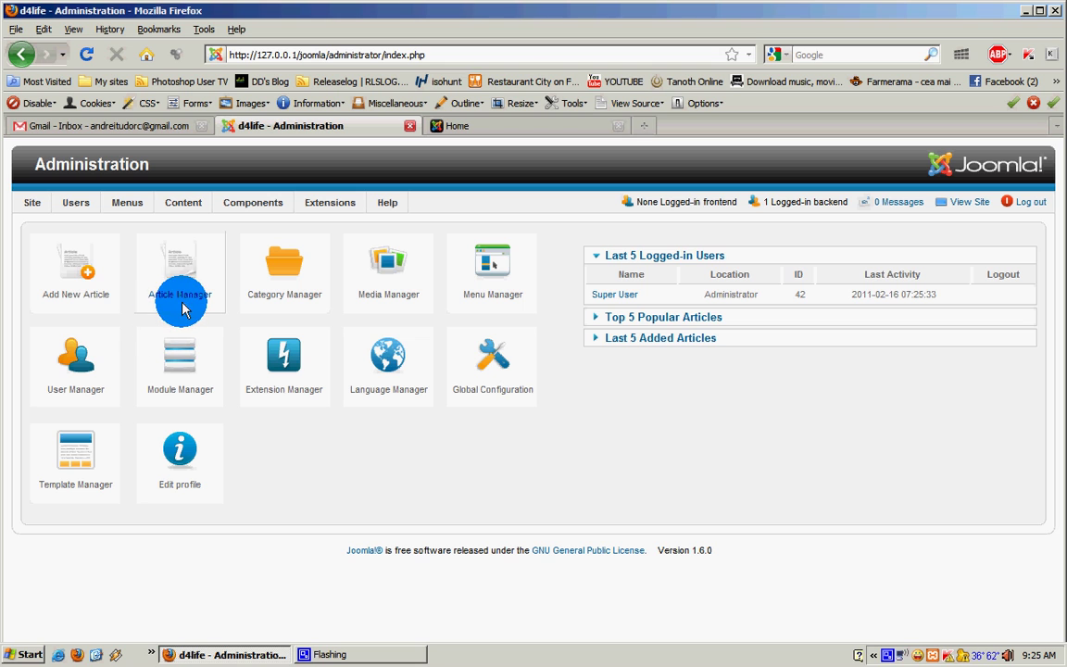
left_click(76, 287)
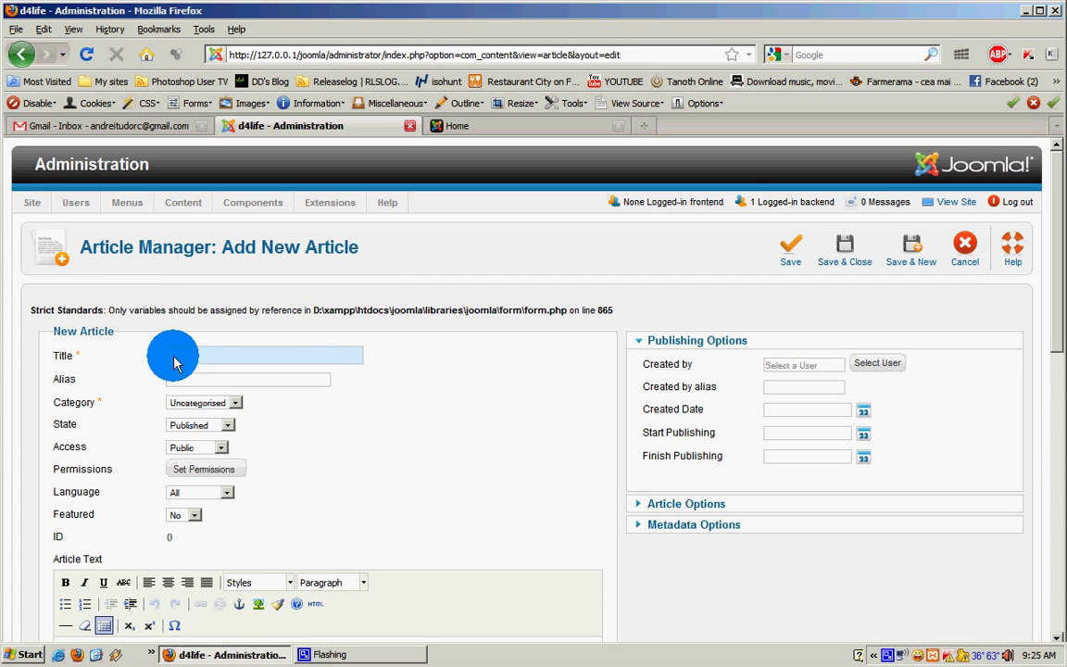
left_click(195, 363)
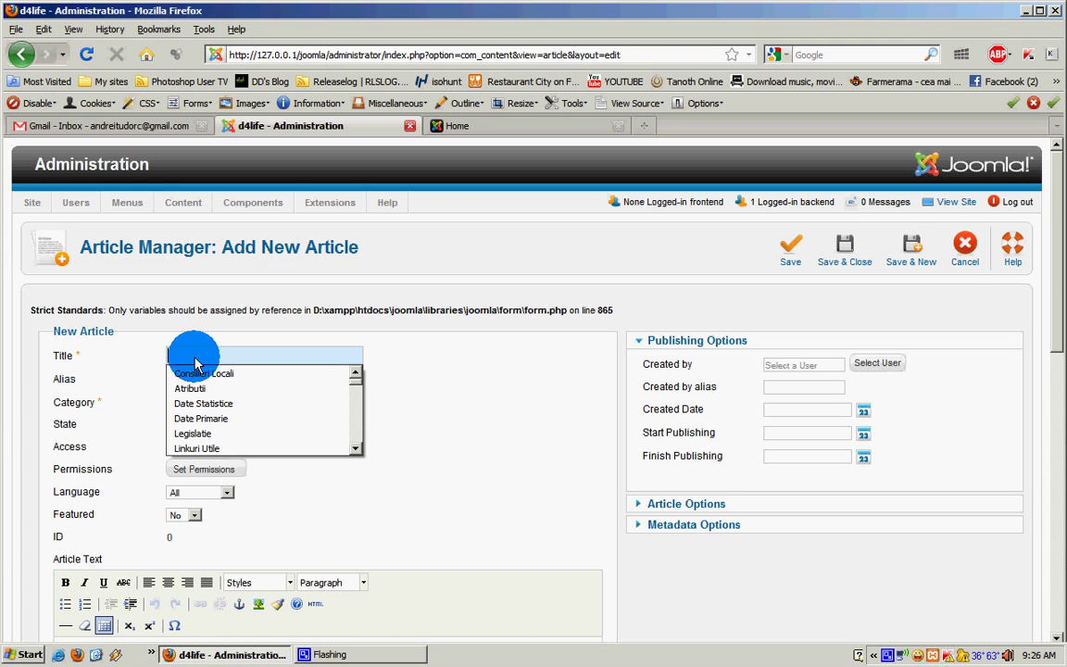
type("Fo")
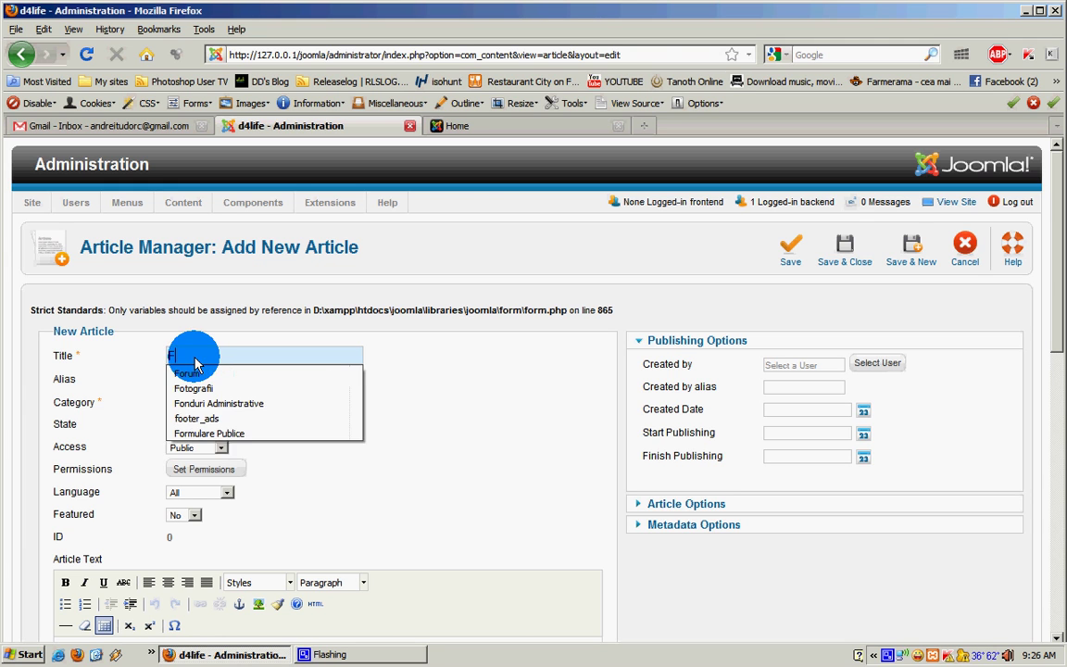
type("tograf")
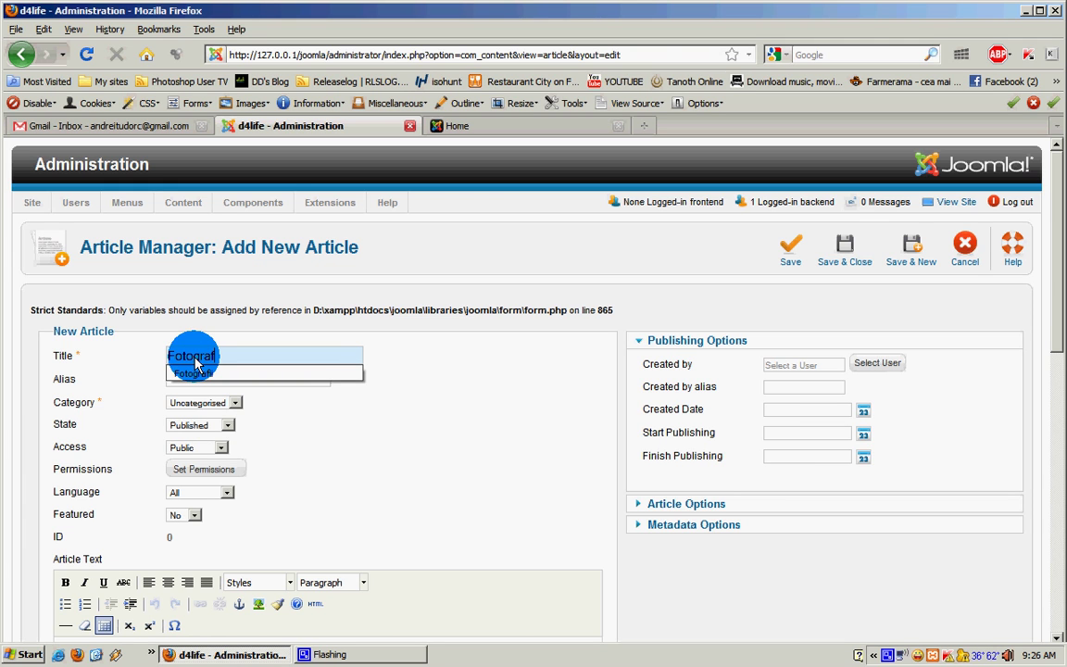
type("ii Canon")
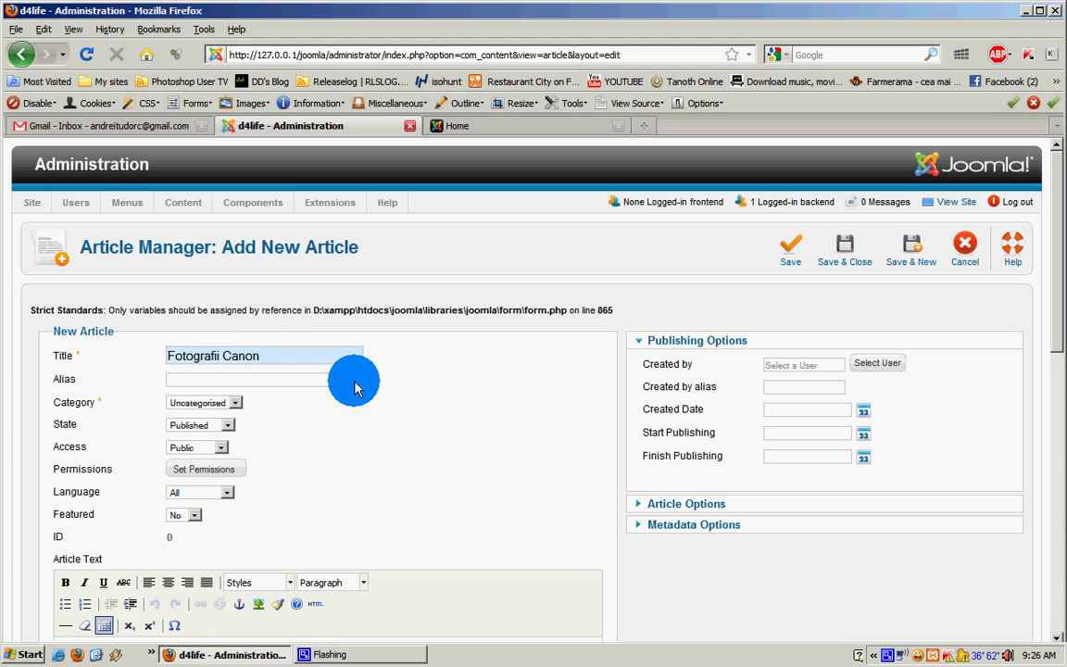
triple_click(209, 358)
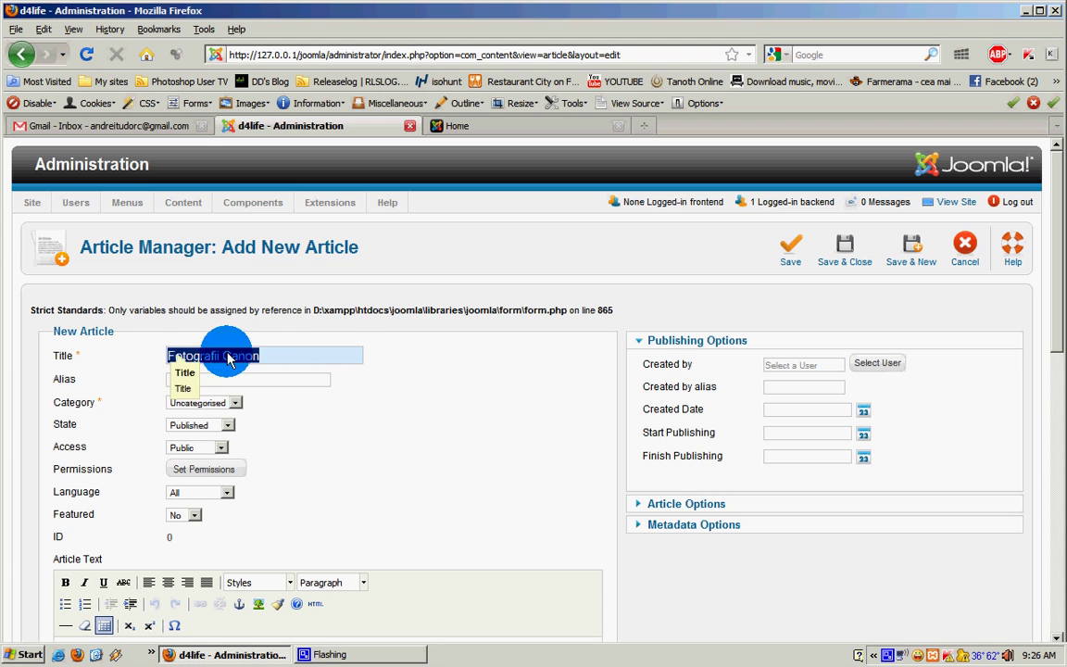
left_click(281, 358)
double_click(184, 356)
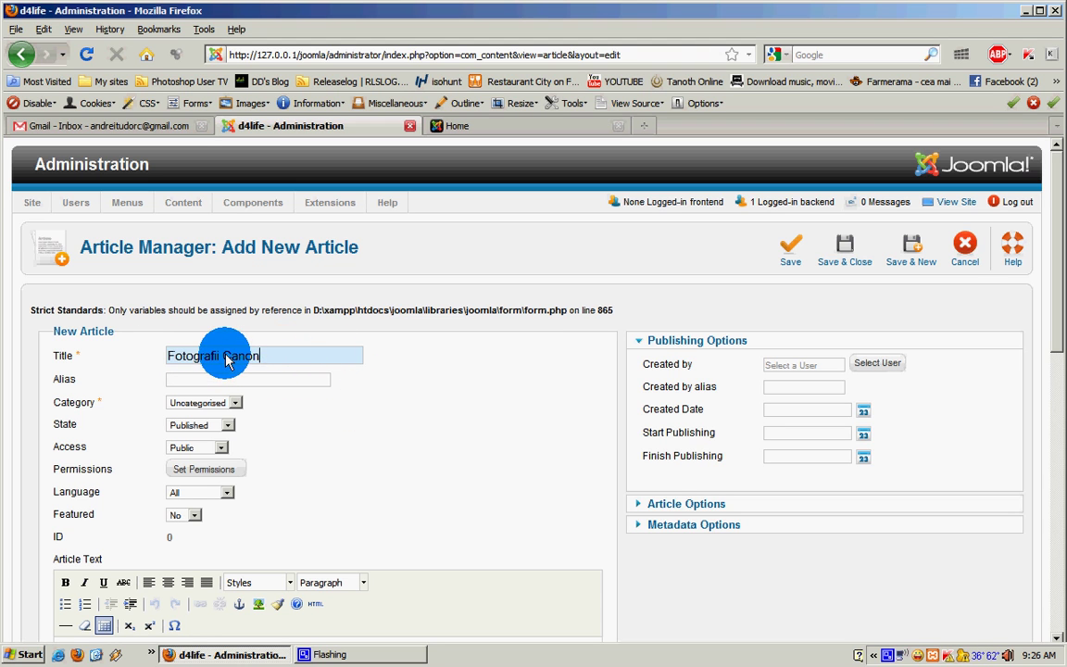
left_click(286, 361)
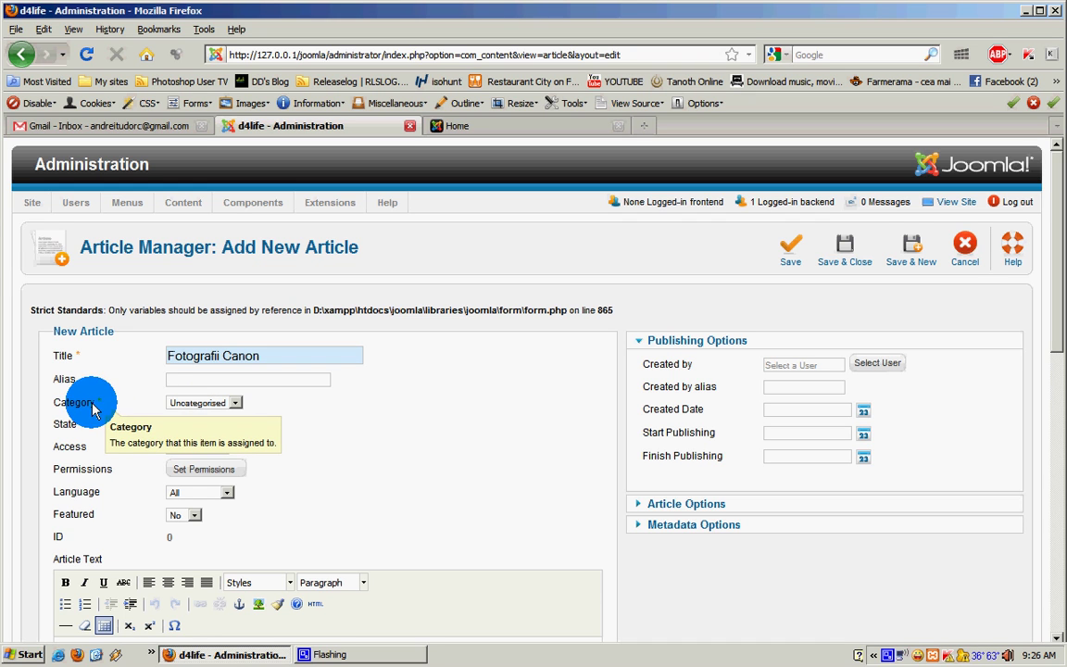
Assign the article to the Fotografii category and set its state to Published.
left_click(237, 404)
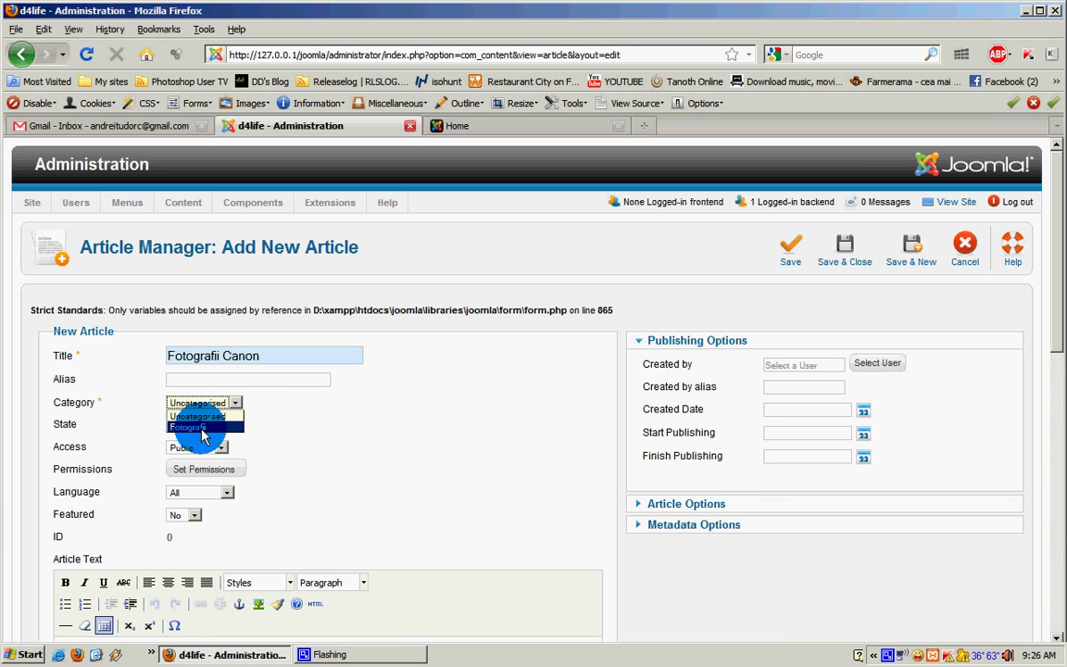
left_click(201, 429)
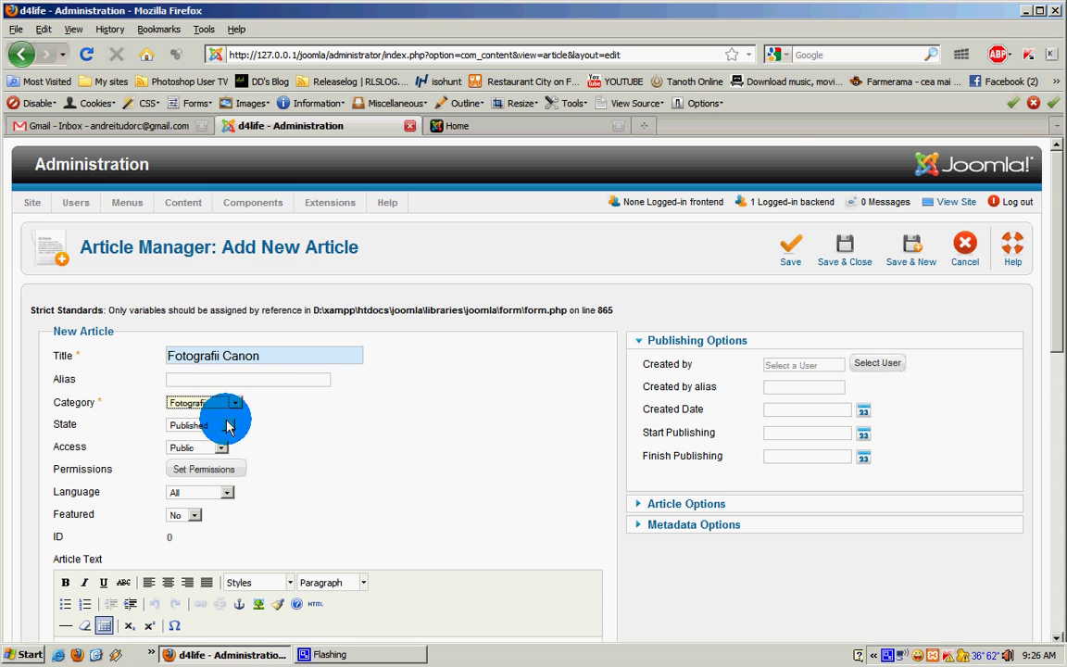
scroll(425, 445, "down", 2)
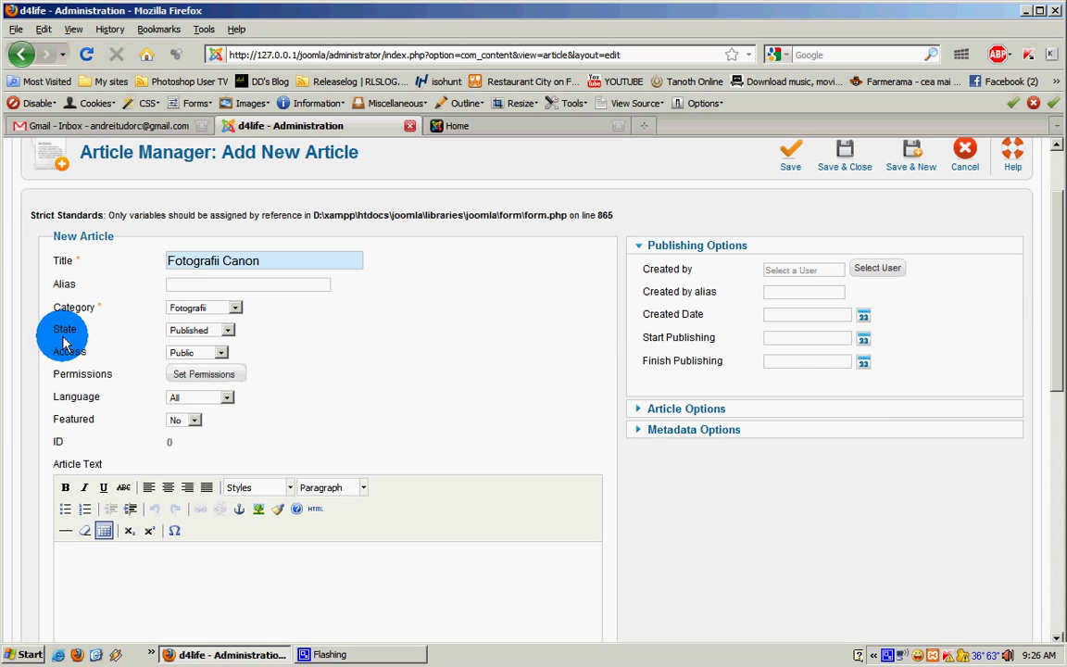
left_click(219, 332)
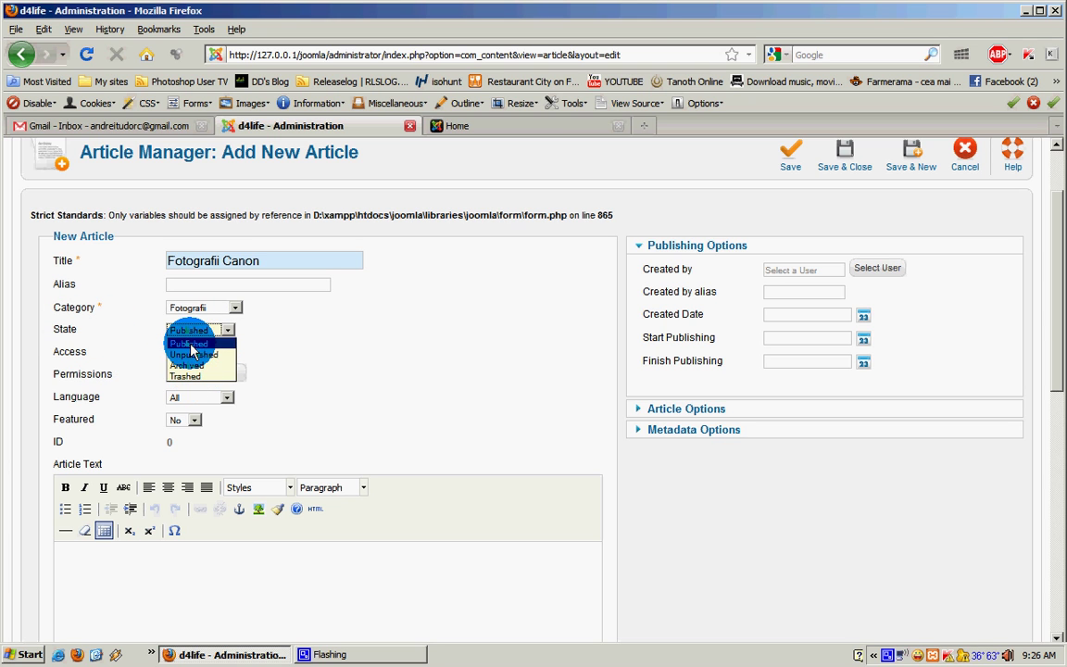
left_click(191, 344)
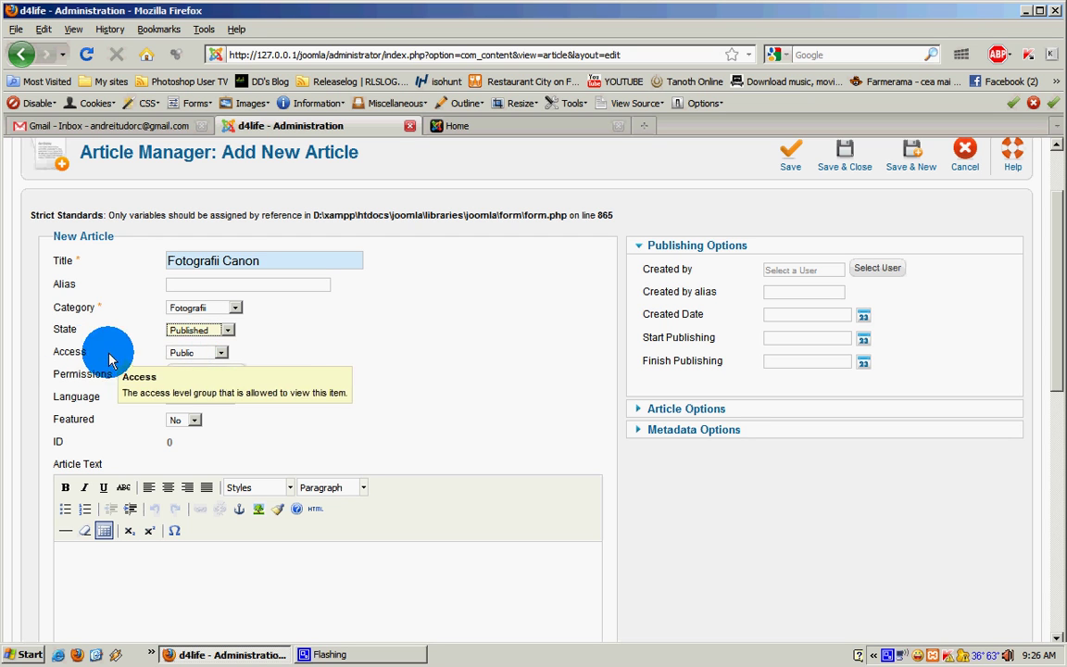
Set the article's access to Public and write "Fotografii facute cu o camera foto Canon." as its article text.
left_click(221, 353)
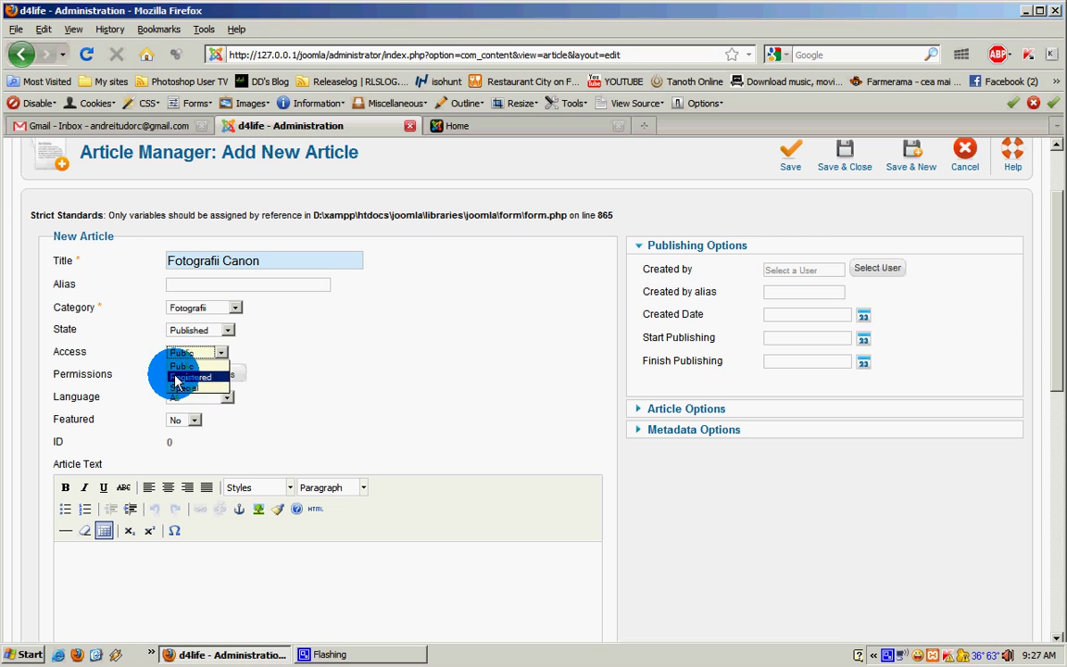
left_click(178, 365)
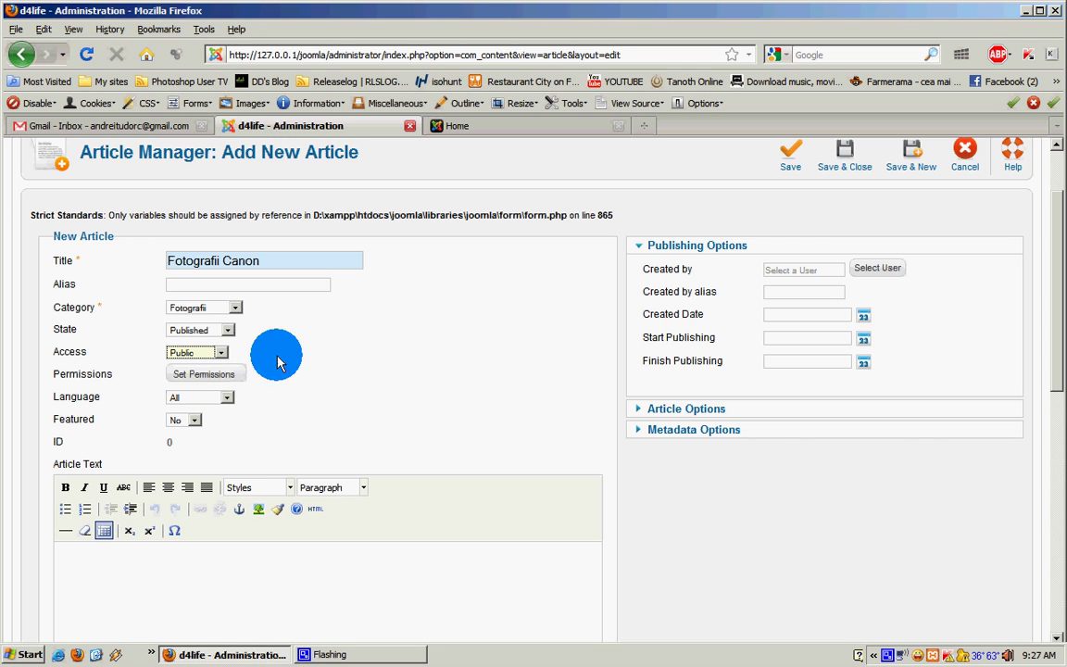
scroll(297, 435, "down", 2)
left_click(246, 508)
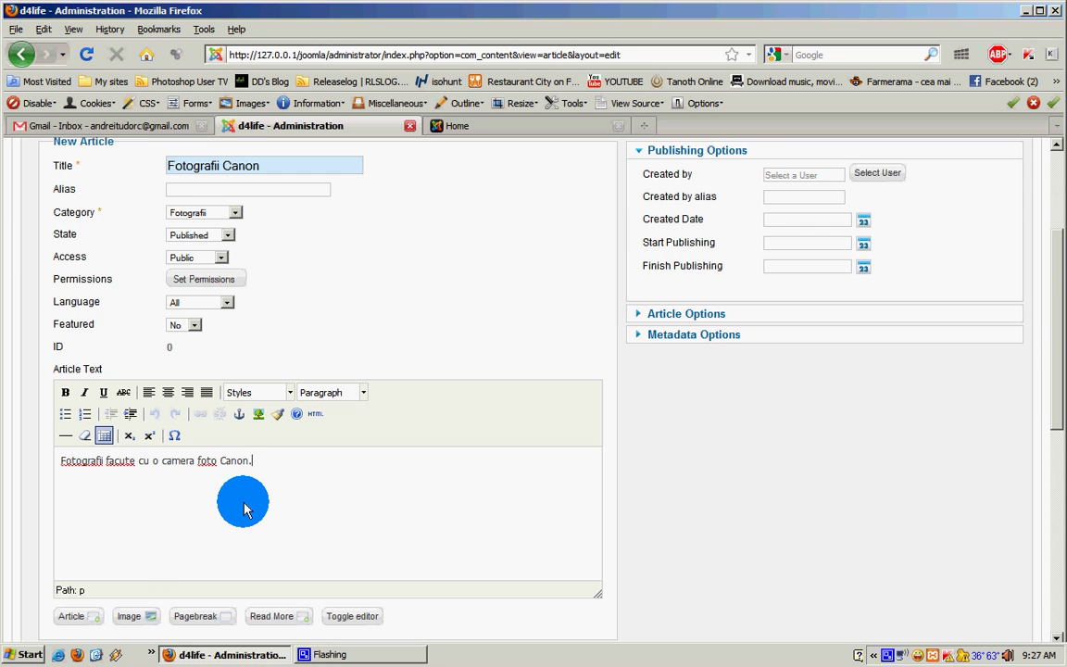
Open the image insertion dialog on the empty line below the article text and go to its file upload section.
scroll(245, 491, "down", 2)
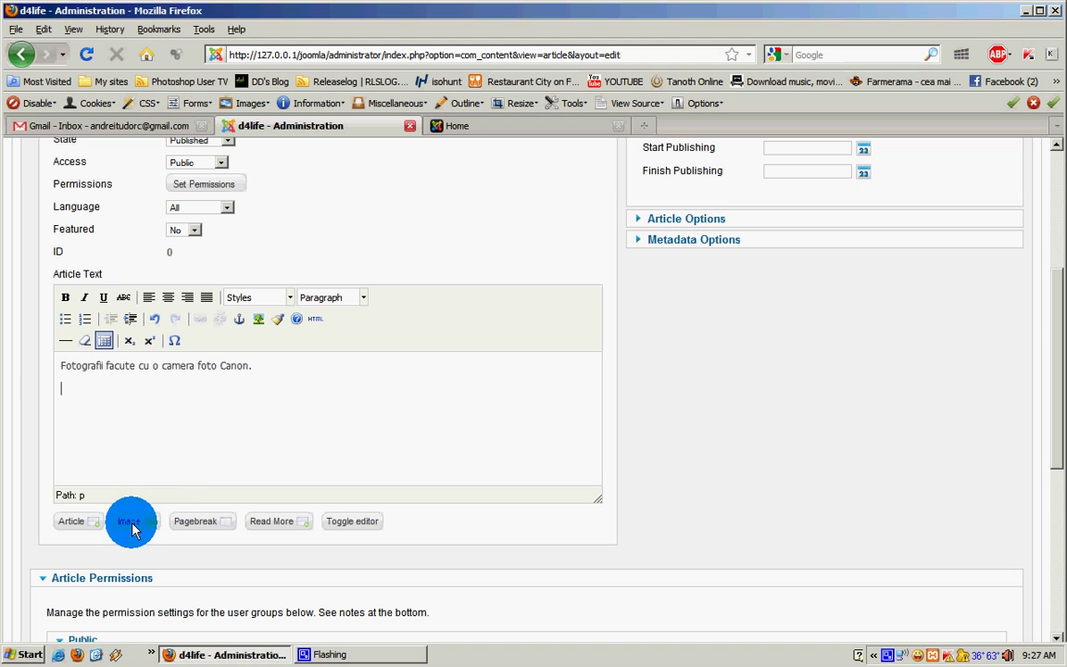
left_click(223, 530)
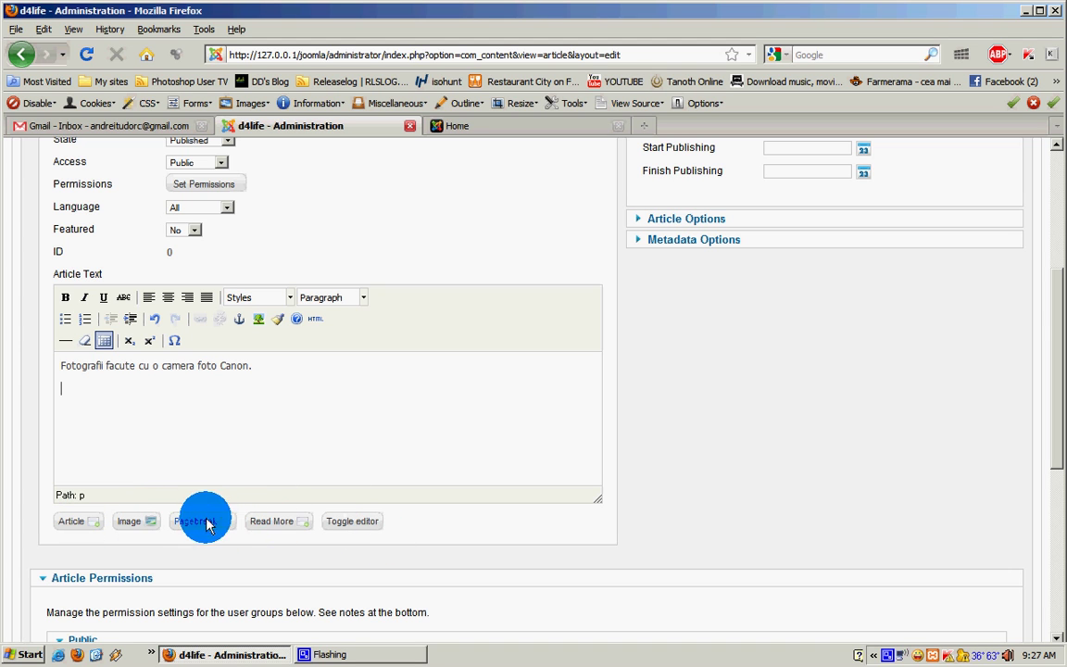
left_click(145, 528)
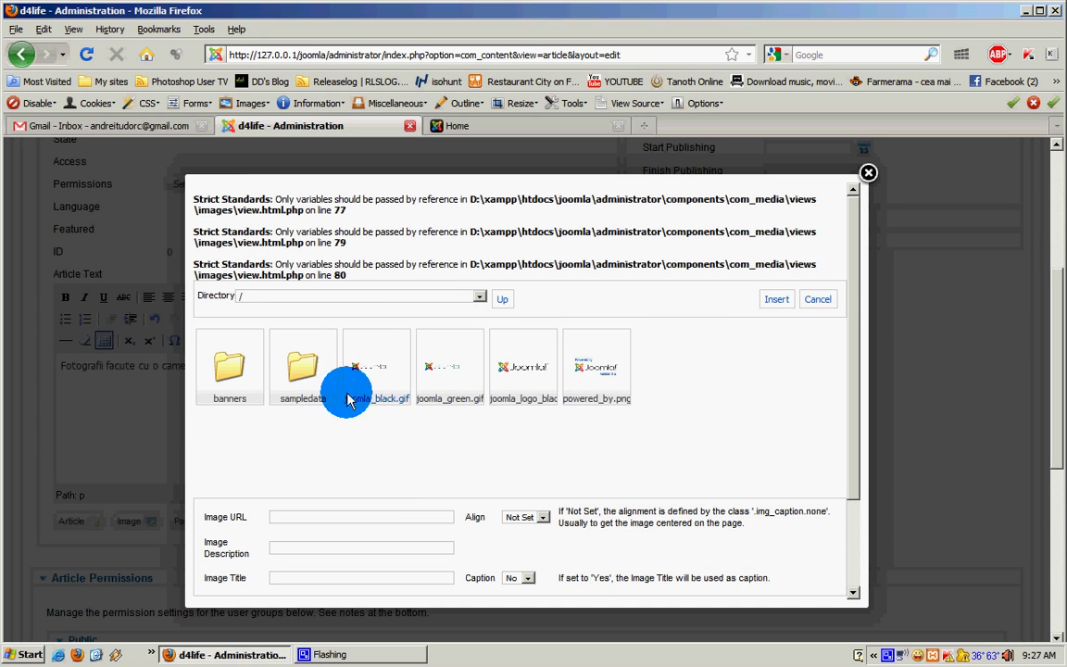
left_click_drag(850, 326, 854, 264)
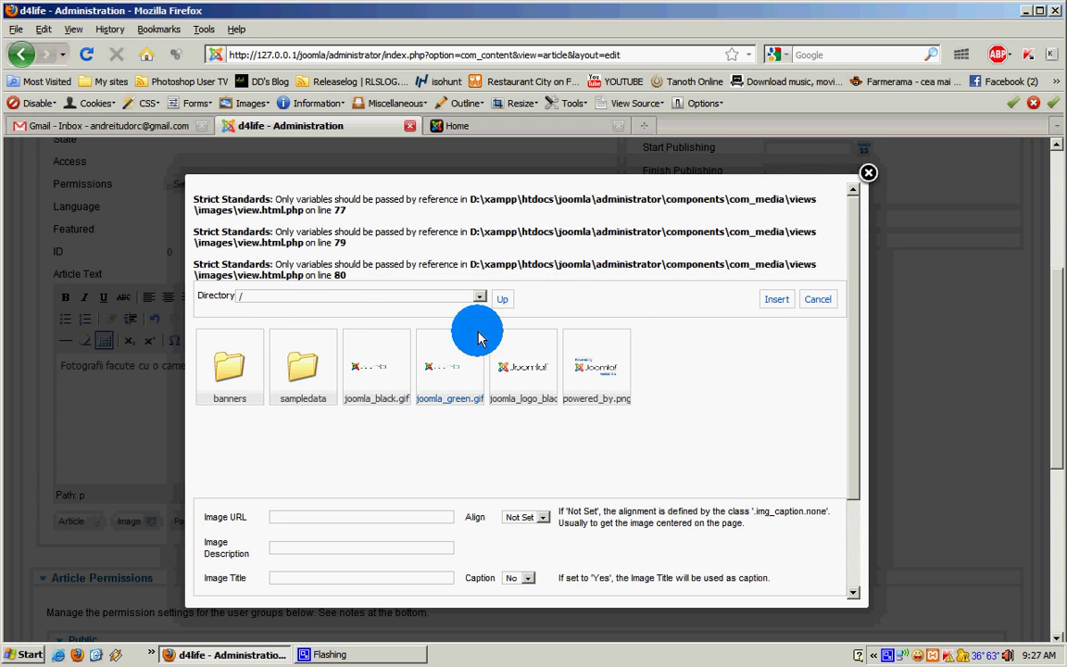
left_click_drag(854, 312, 858, 420)
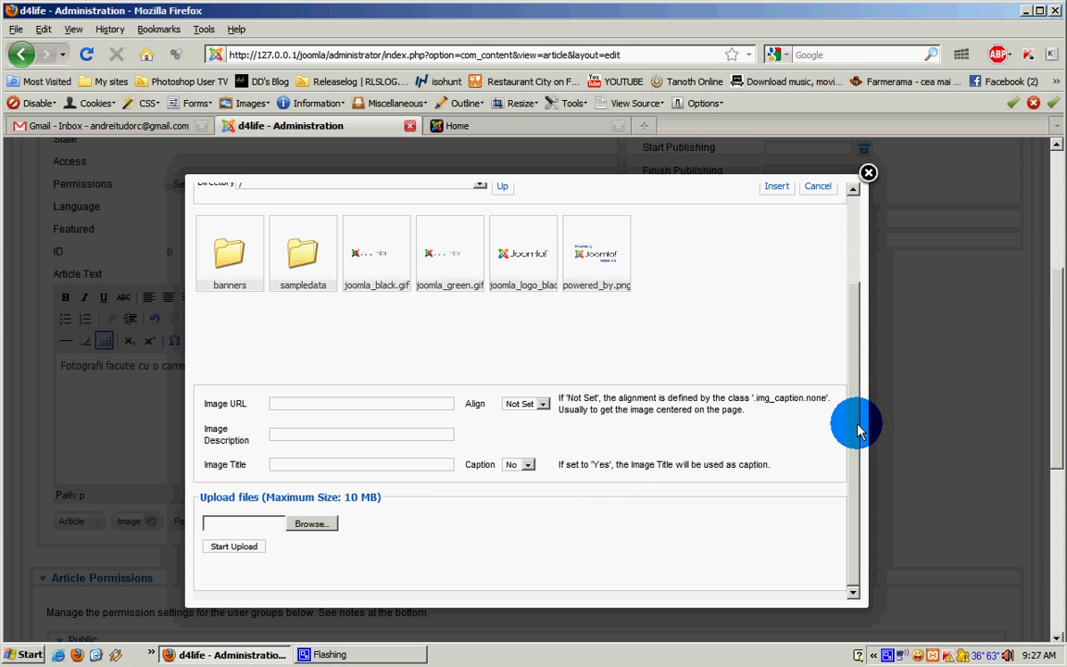
Upload the image file "31.12.2010 001.jpg" from the poze folder on drive D, browsing the folder as thumbnails.
left_click(231, 528)
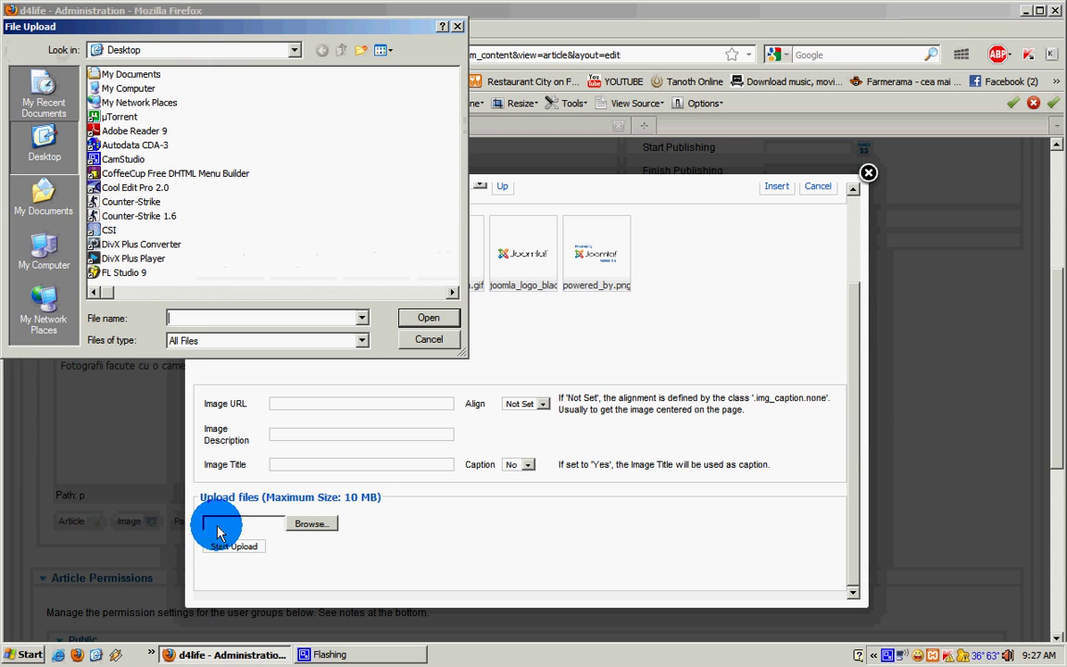
double_click(128, 88)
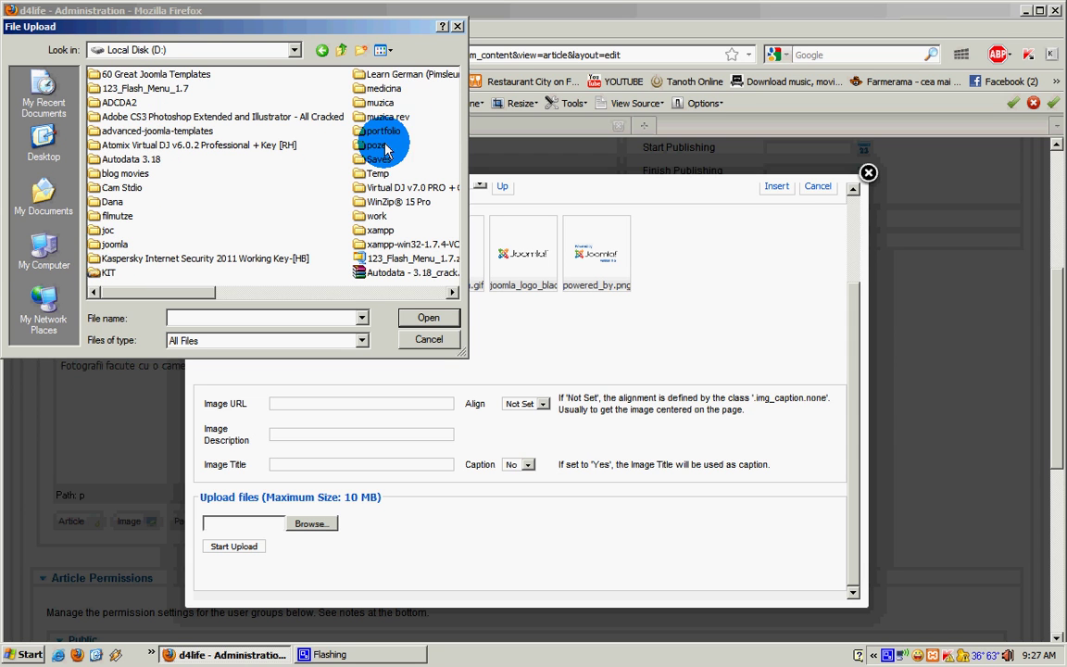
left_click(381, 50)
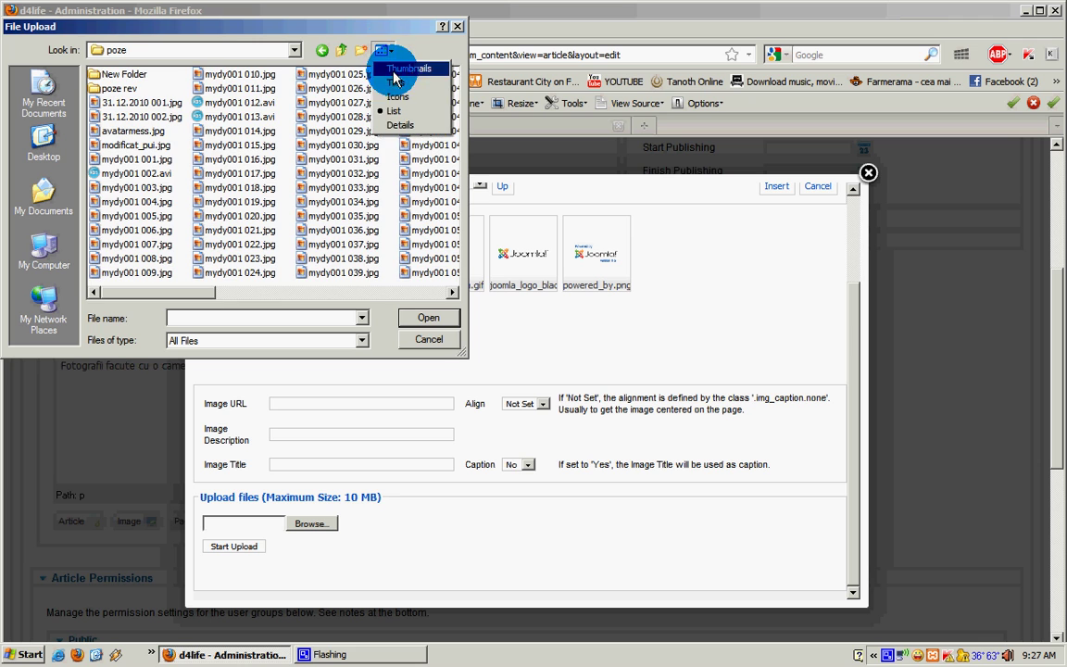
left_click(398, 69)
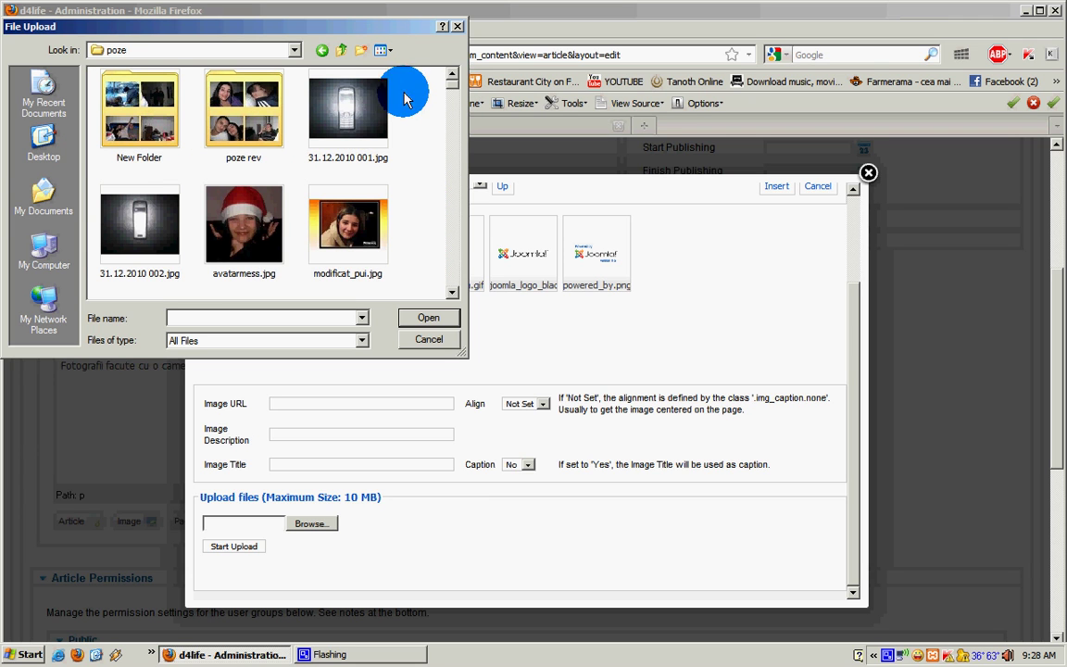
left_click(352, 134)
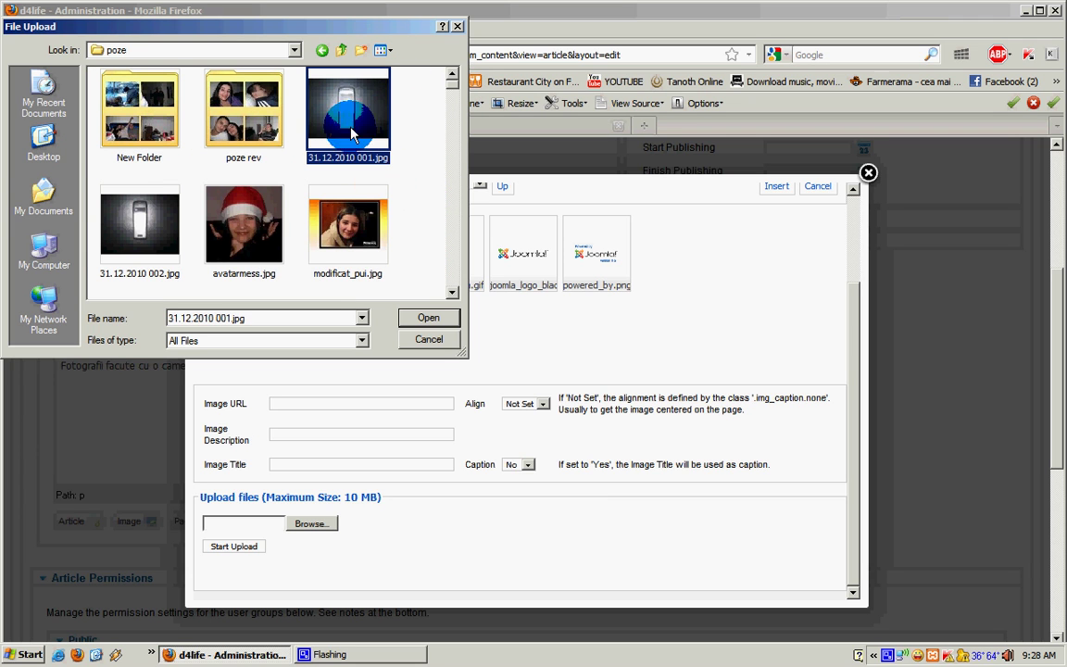
left_click(417, 318)
left_click(249, 546)
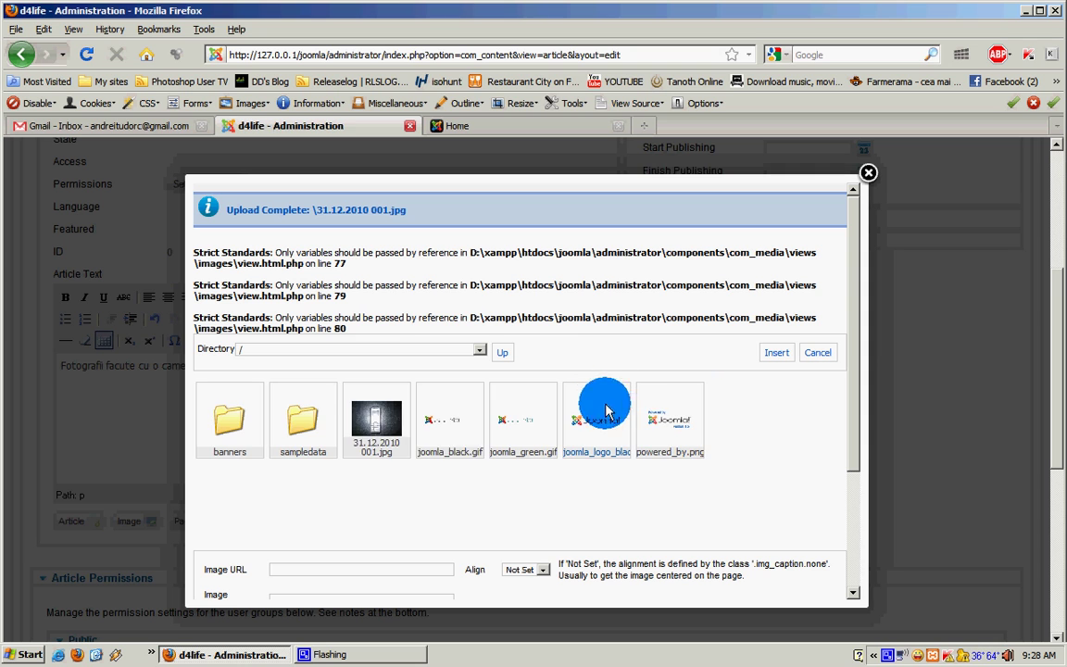
Insert the uploaded image "31.12.2010 001.jpg" into the article below the text.
left_click(374, 408)
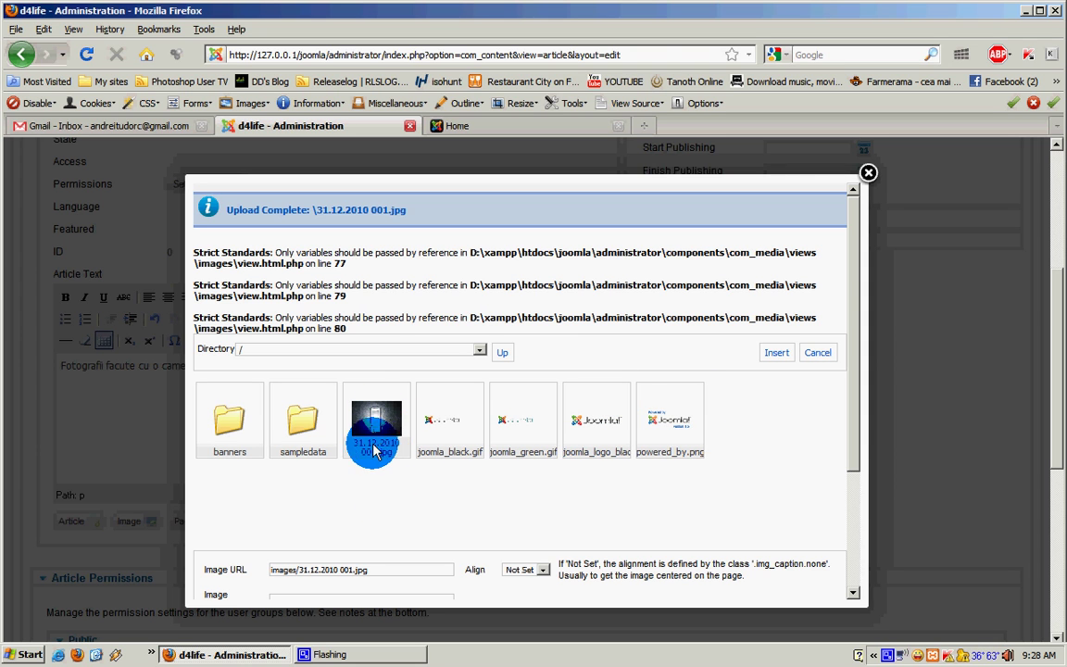
left_click(765, 352)
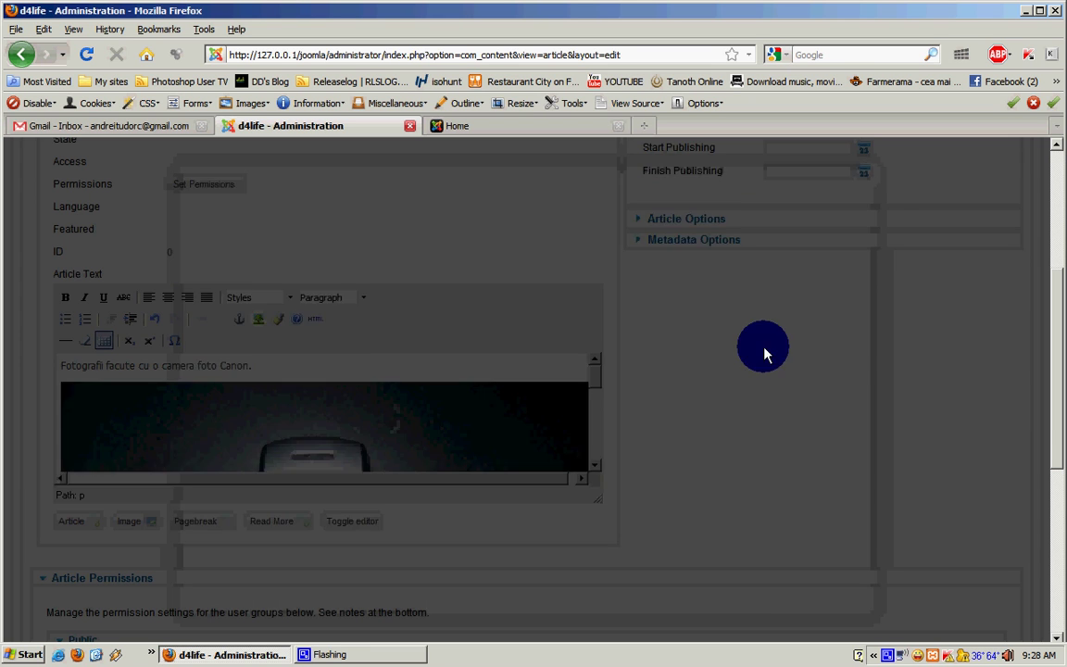
left_click_drag(591, 369, 679, 405)
Look over the article's settings and permissions, then save and close the article.
scroll(665, 394, "up", 5)
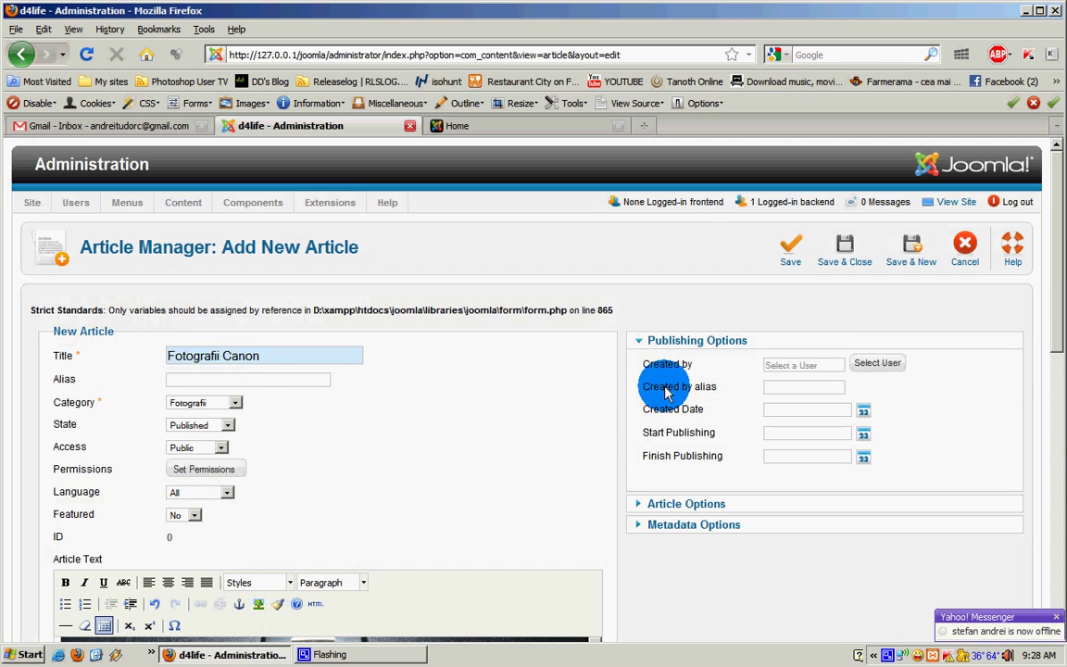
scroll(648, 398, "down", 10)
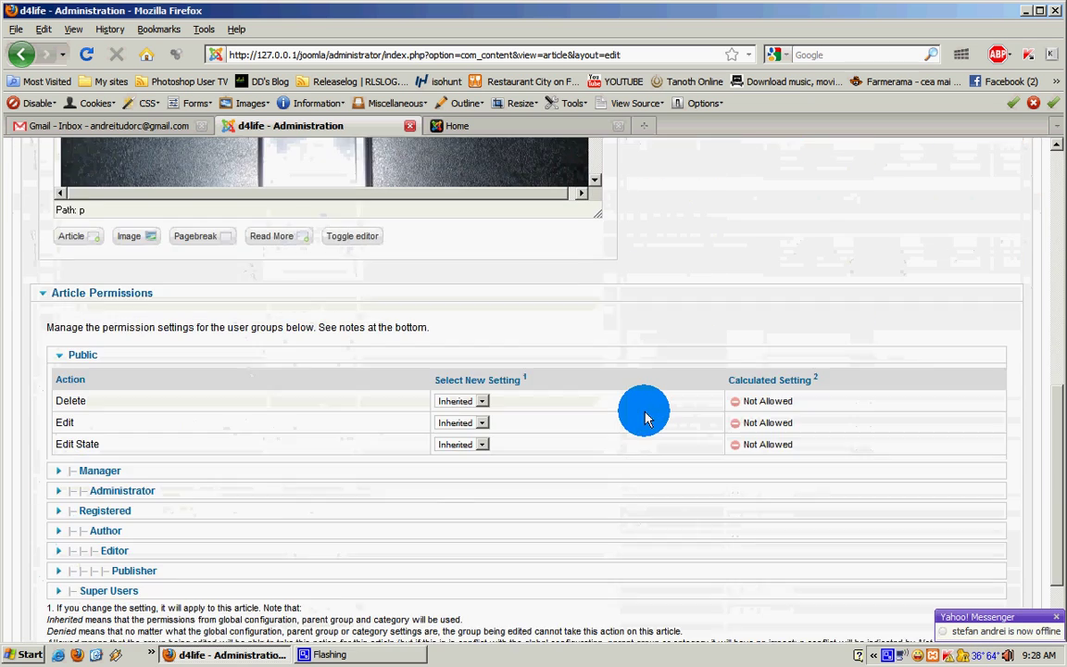
scroll(644, 412, "up", 10)
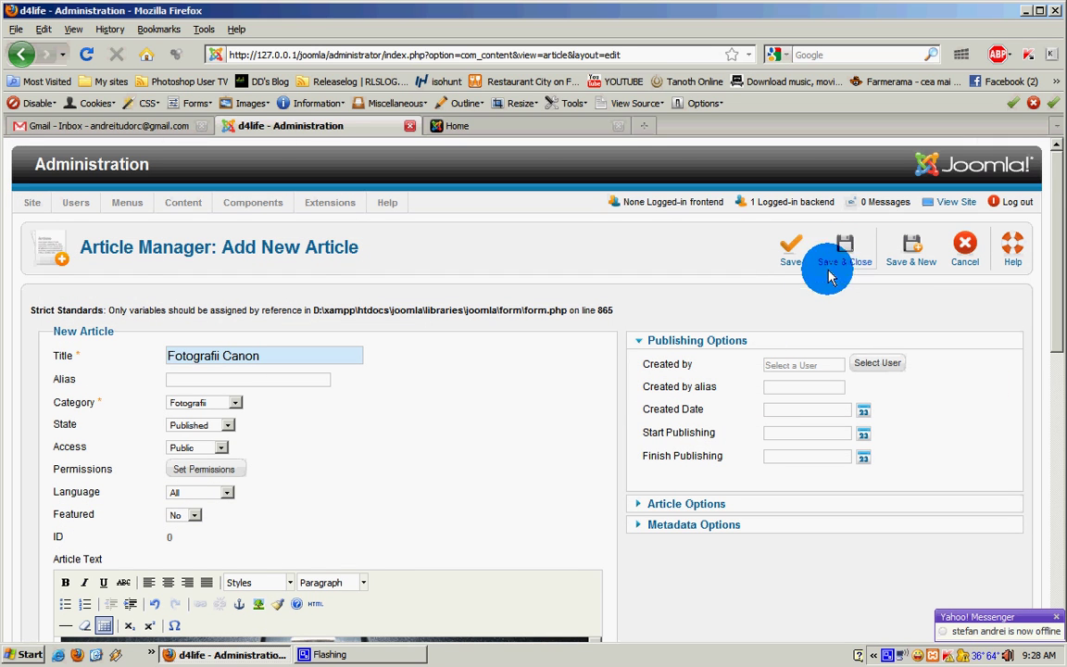
left_click(829, 270)
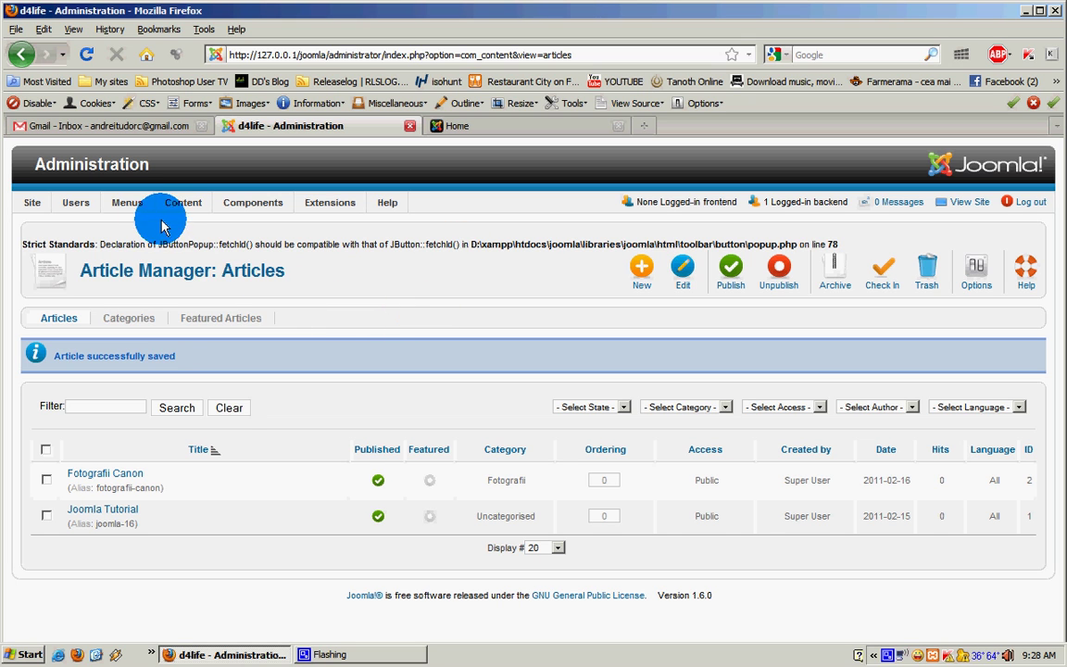
mouse_move(113, 206)
mouse_move(137, 227)
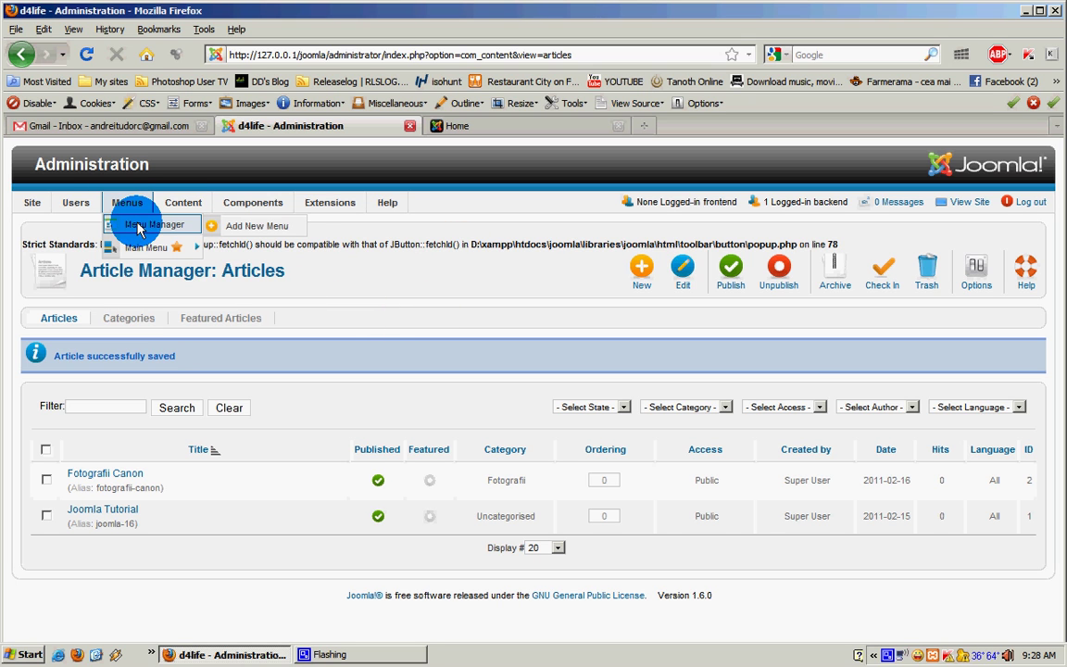
left_click(146, 249)
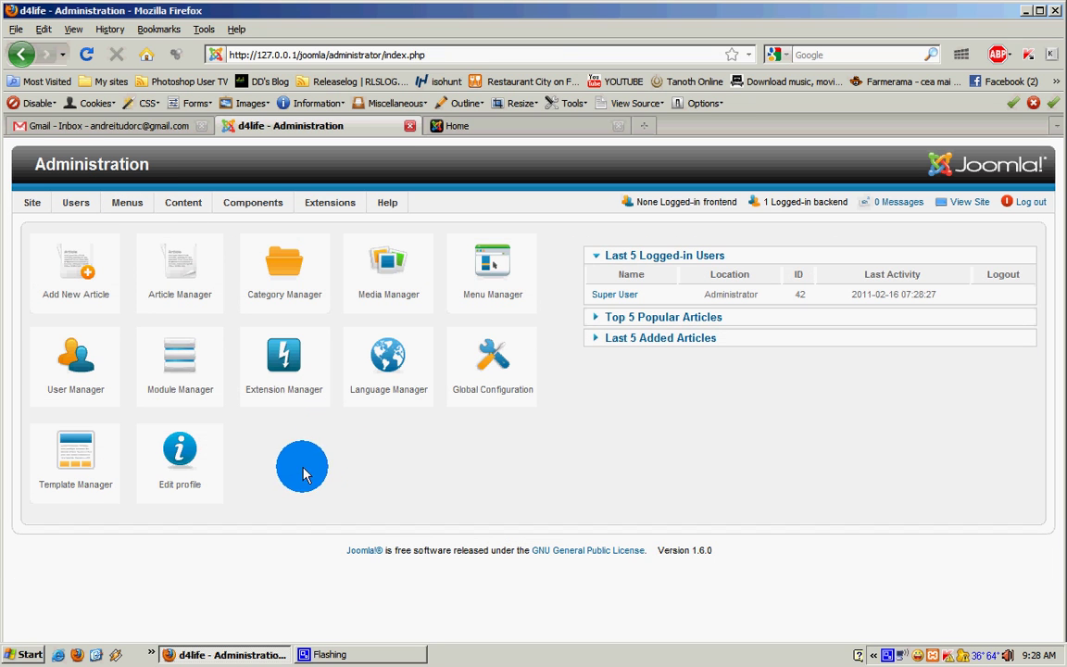
Switch to the site's front end, reload it and examine the home page content and its Main Menu.
left_click(492, 127)
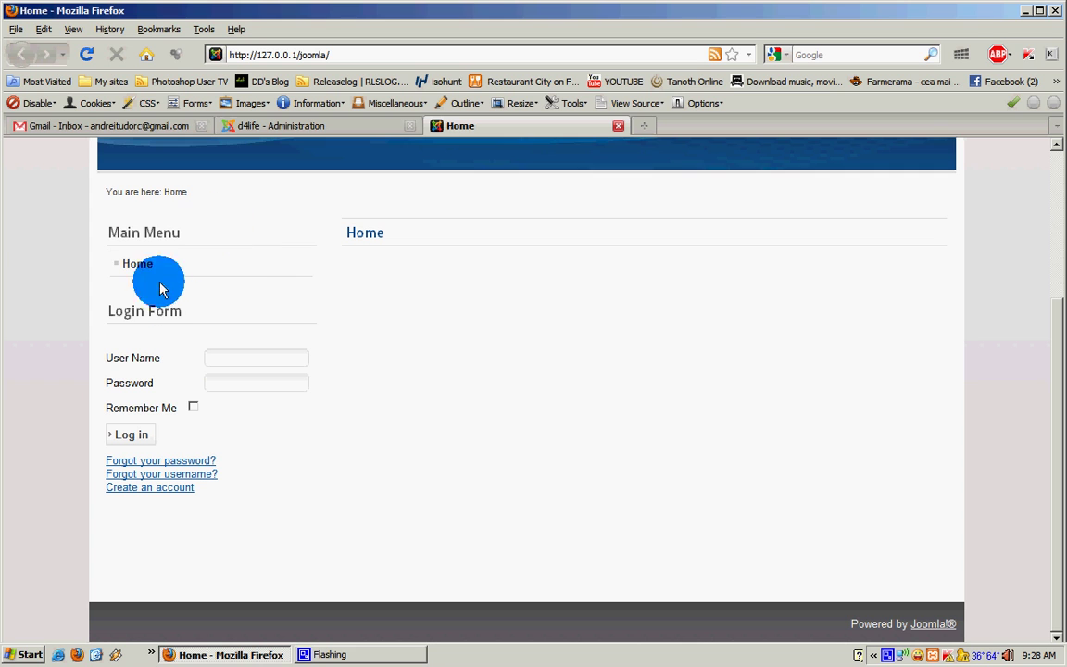
left_click(88, 61)
left_click(85, 54)
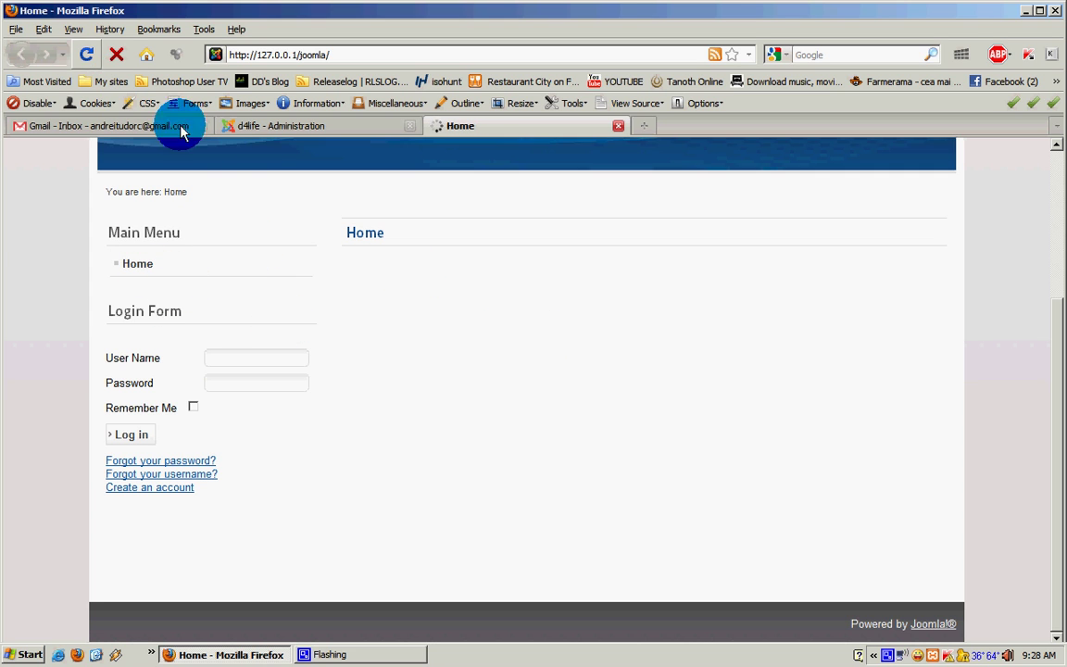
scroll(348, 373, "up", 4)
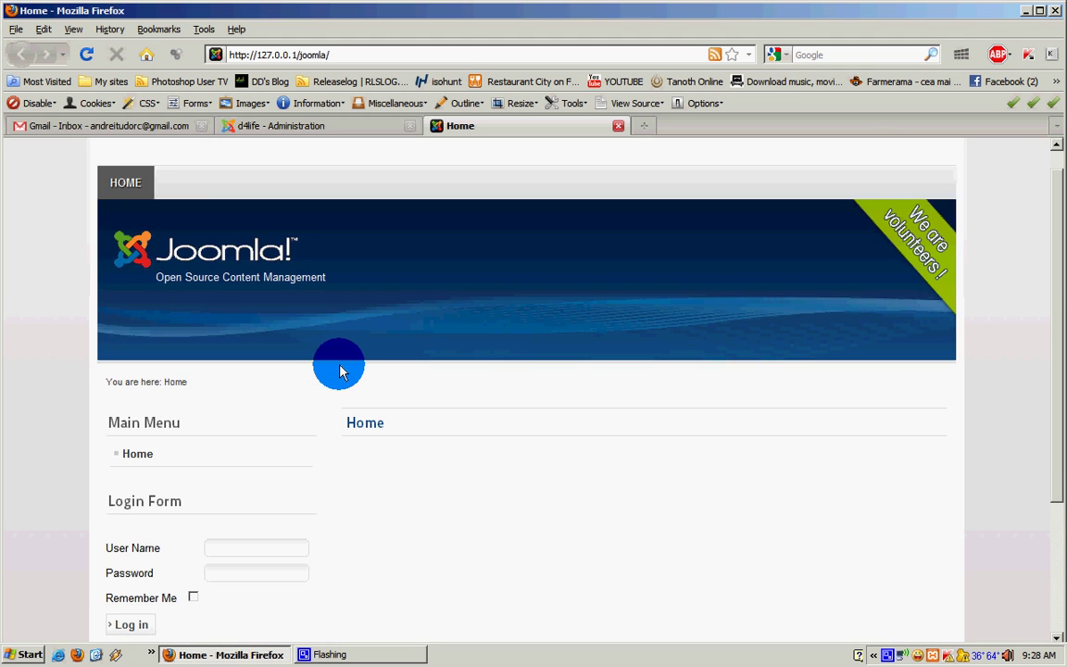
scroll(339, 366, "down", 5)
scroll(338, 366, "up", 5)
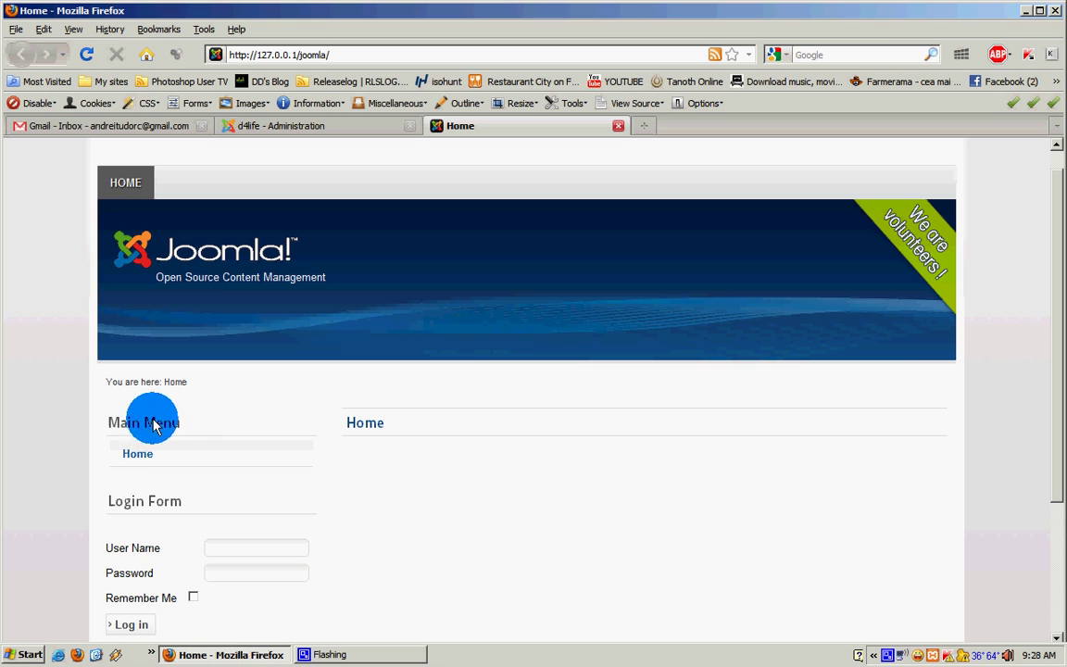
Open the Menu Manager in the administration and compare its menu list with the Main Menu on the front end.
left_click(349, 131)
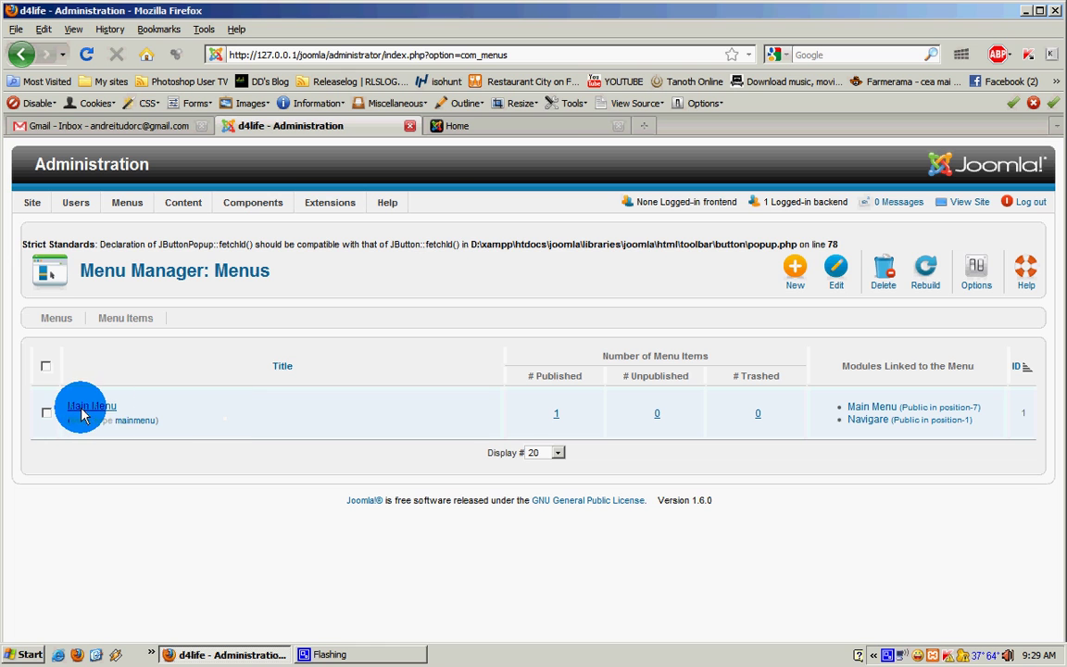
left_click(543, 126)
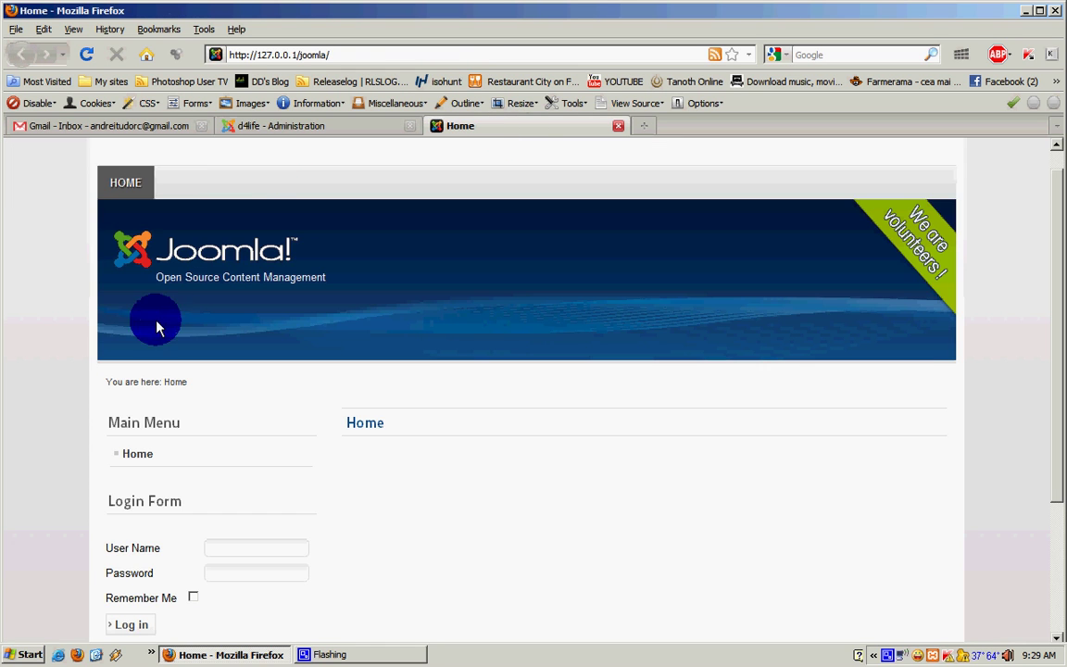
left_click(305, 126)
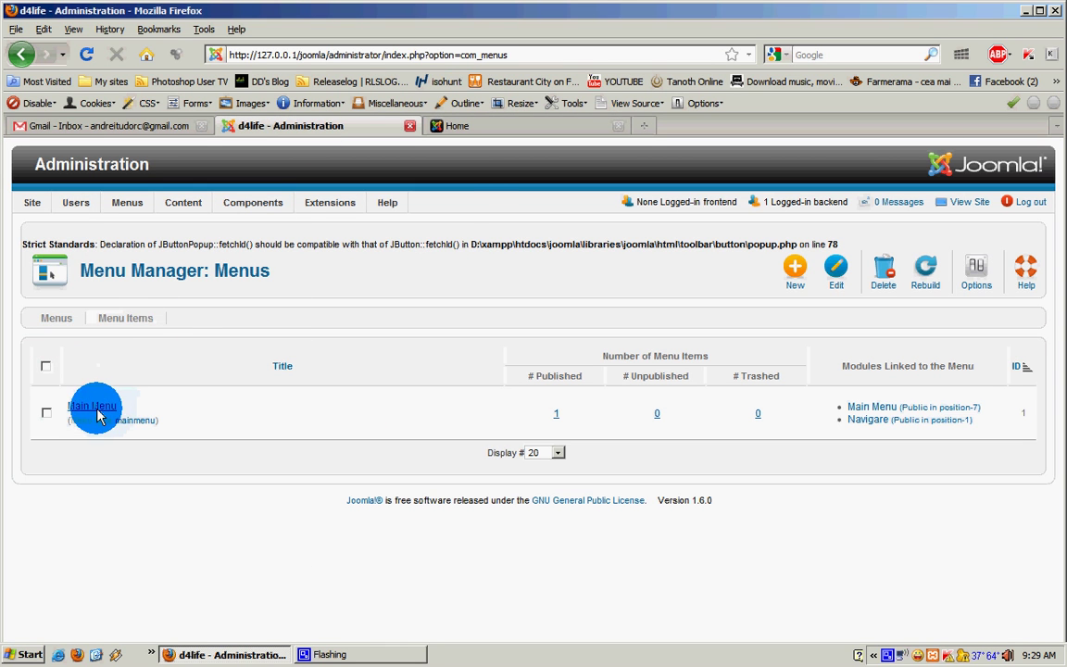
left_click(490, 130)
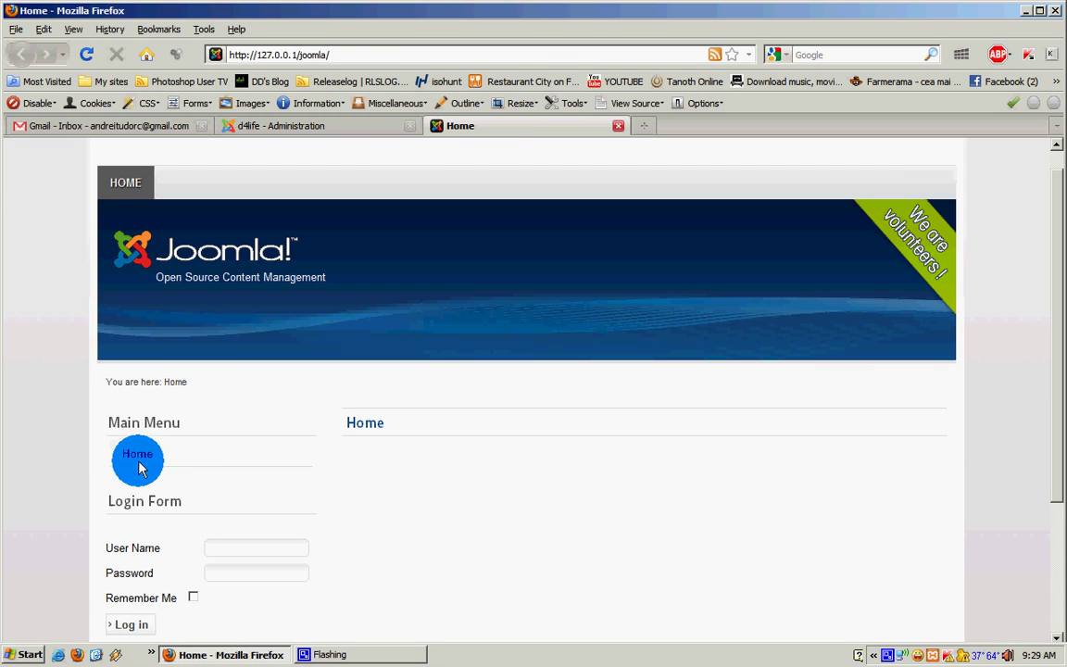
Open the menu items of Main Menu in the administration and compare them with the front-end menu.
left_click(341, 123)
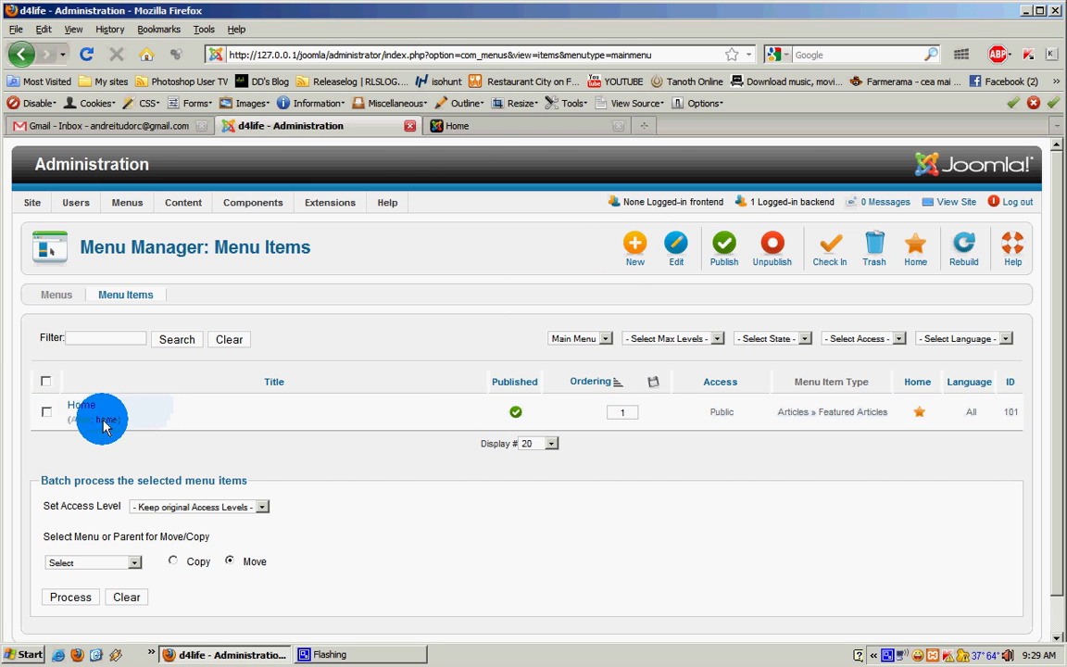
left_click(481, 128)
left_click(362, 128)
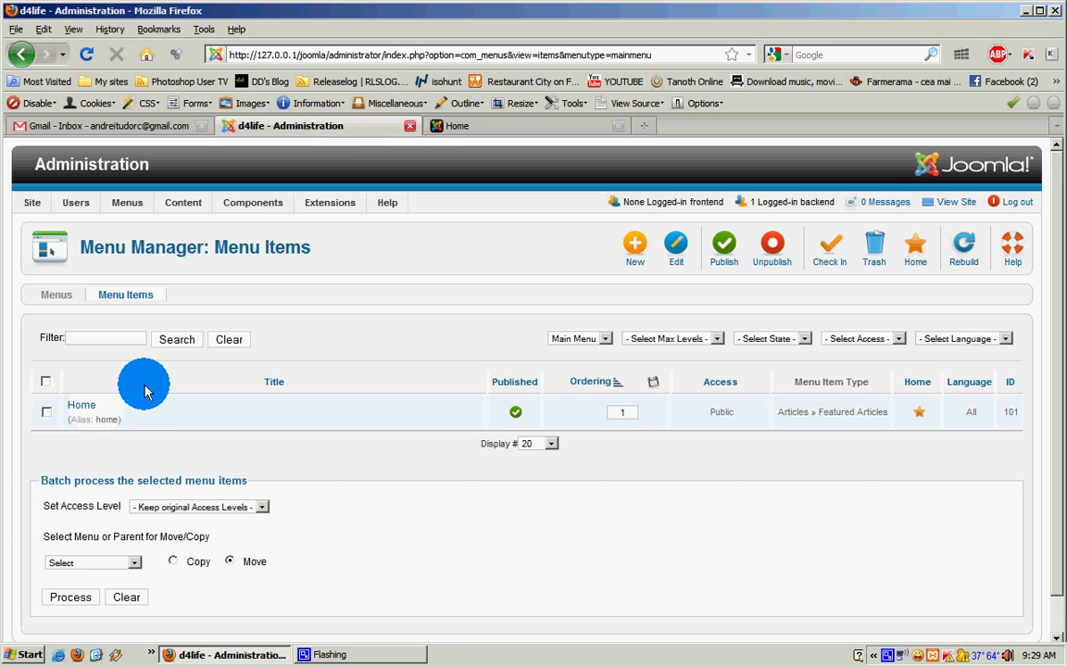
Start a new item in Main Menu and set its menu item type to Single Article.
left_click(630, 239)
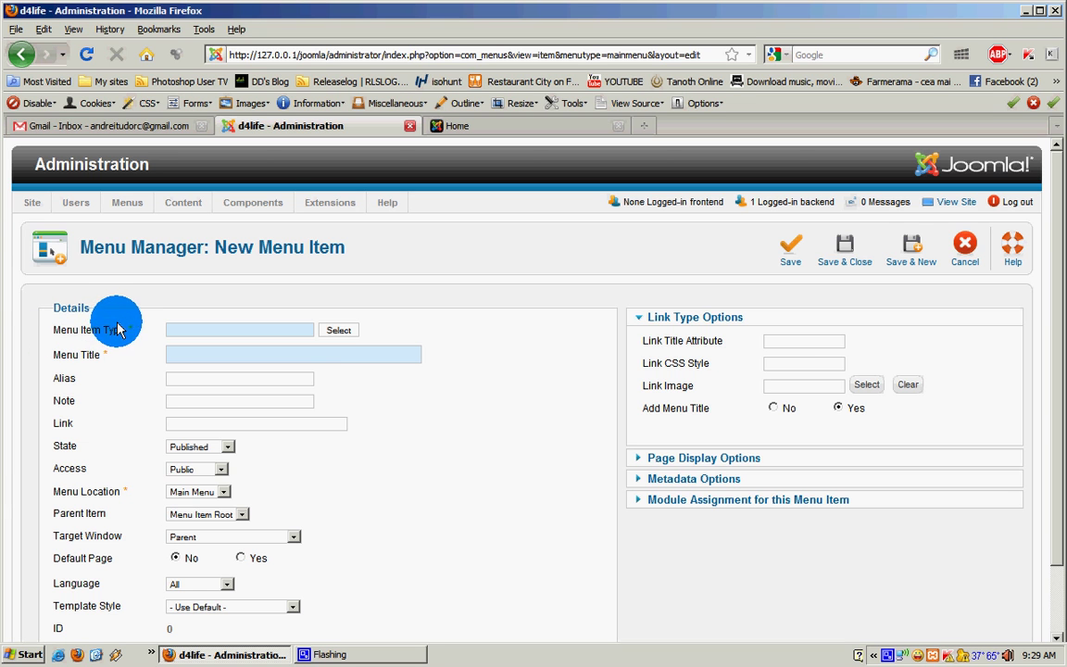
left_click(331, 331)
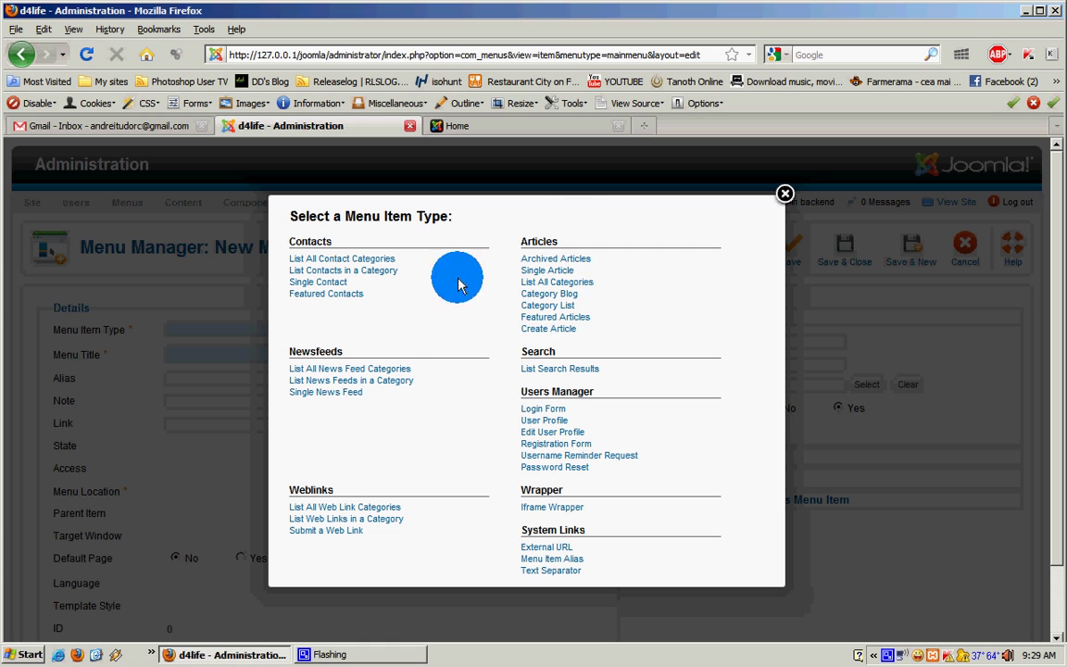
left_click(532, 275)
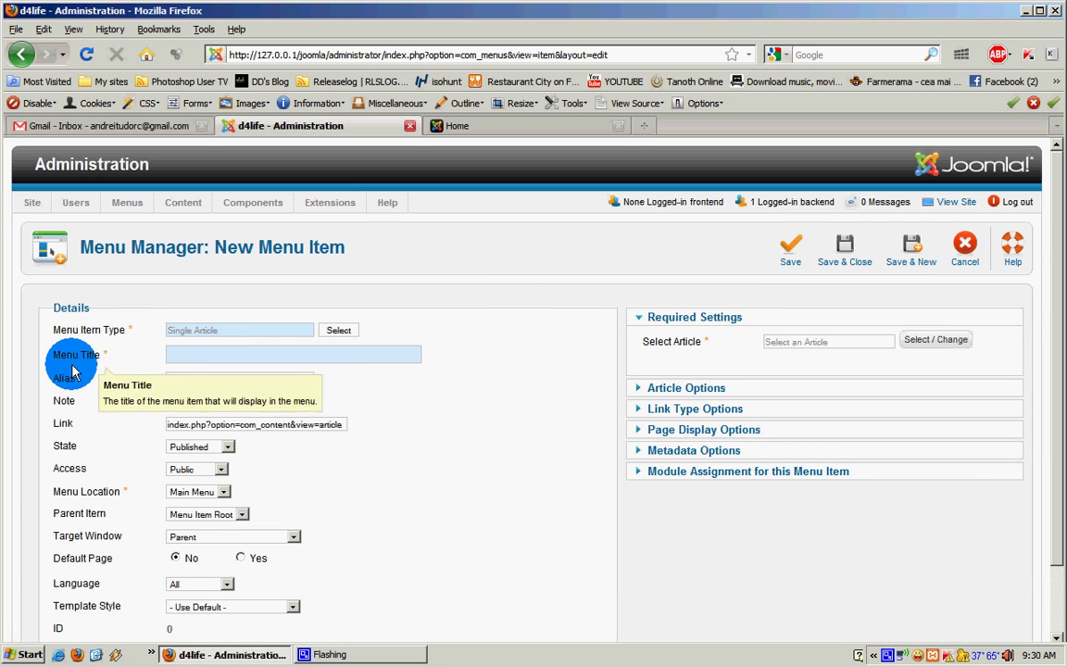
Title the new menu item "Fotografii Canon" and select the Fotografii Canon article as its target.
type("F")
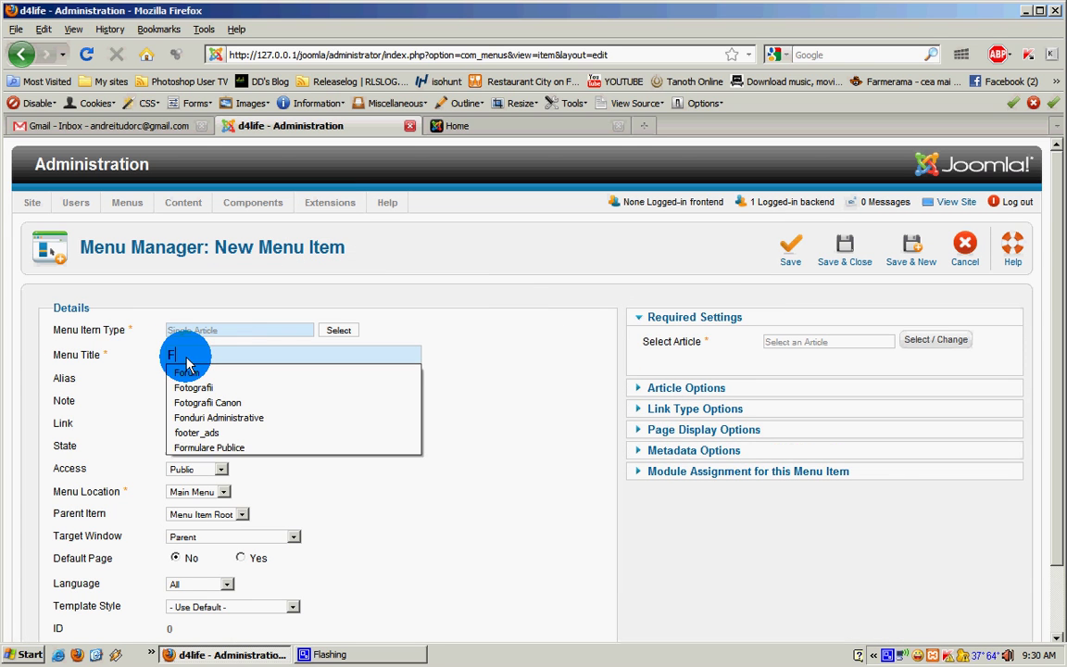
type("otografi")
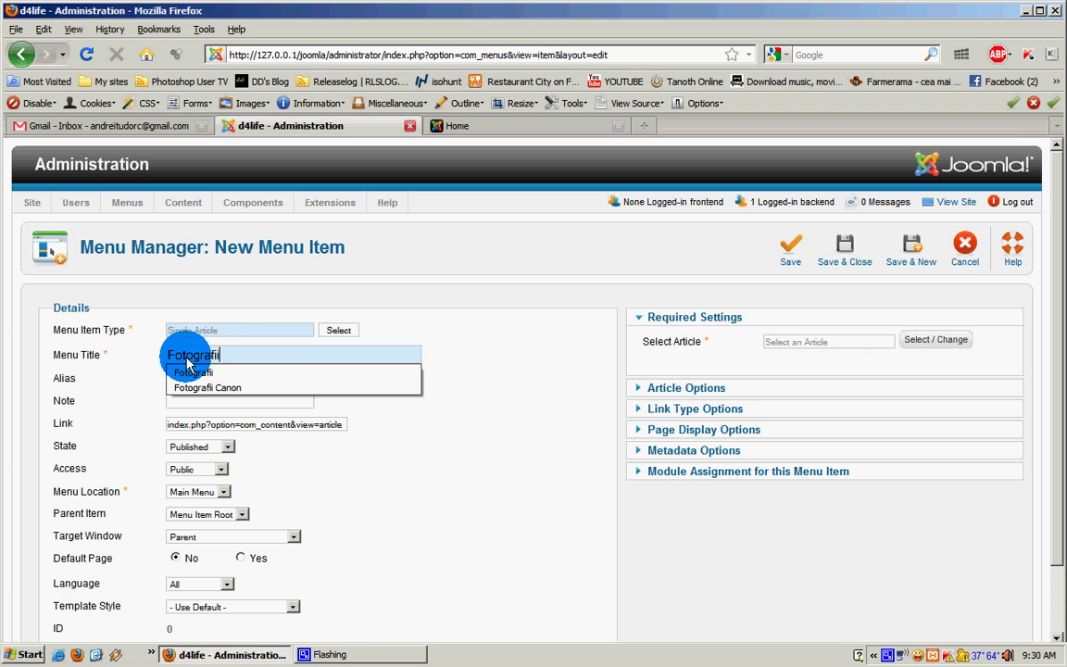
key("Down")
key("Down")
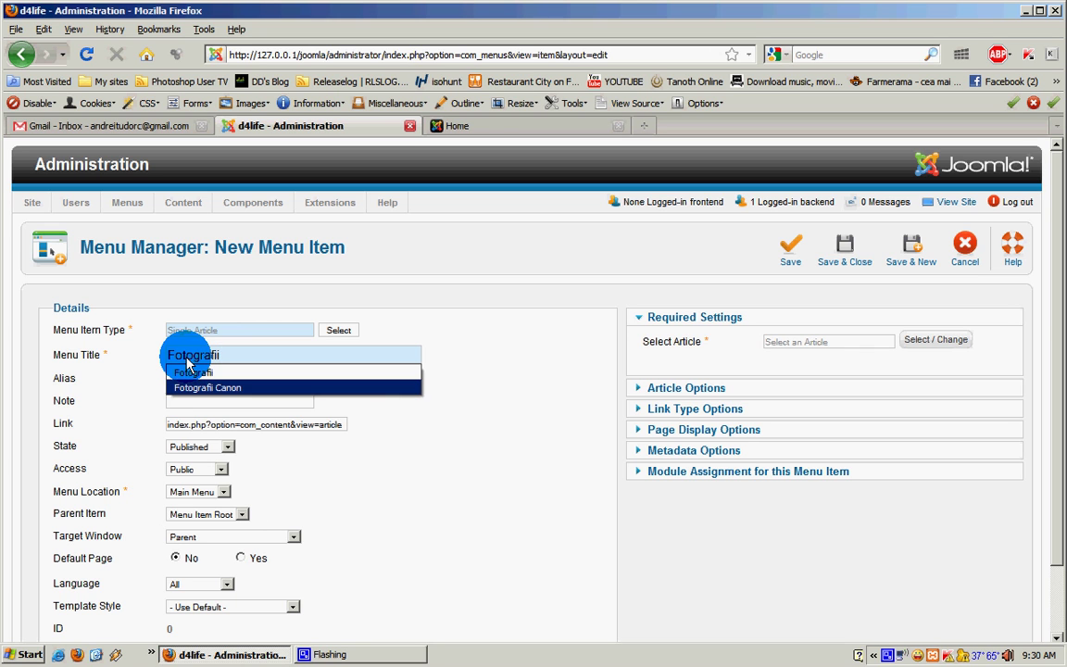
key("Return")
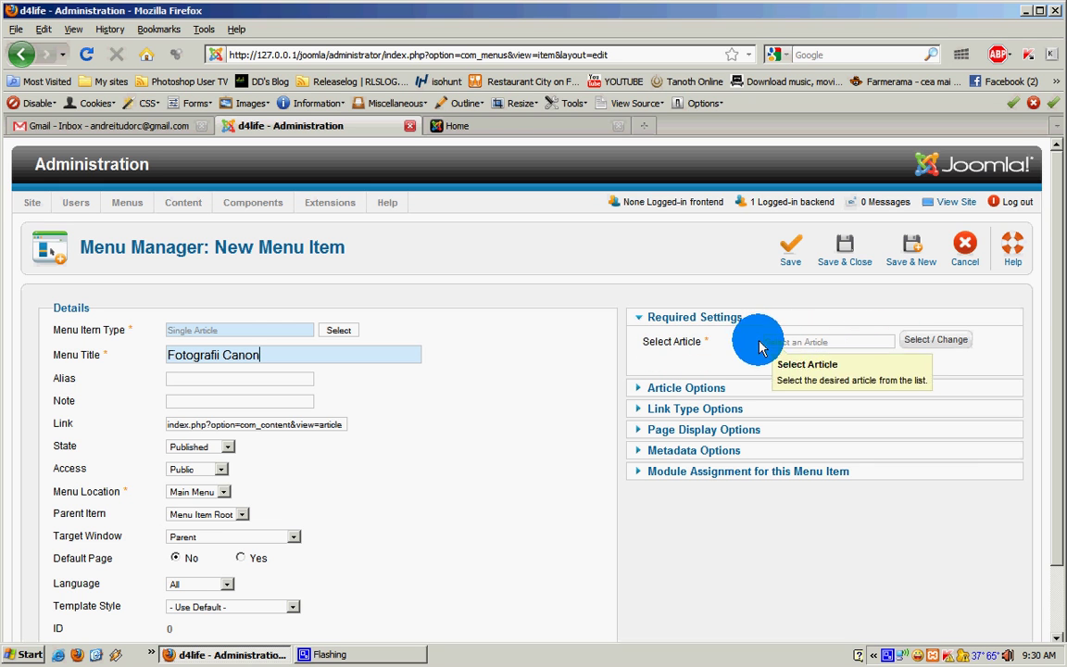
left_click(929, 349)
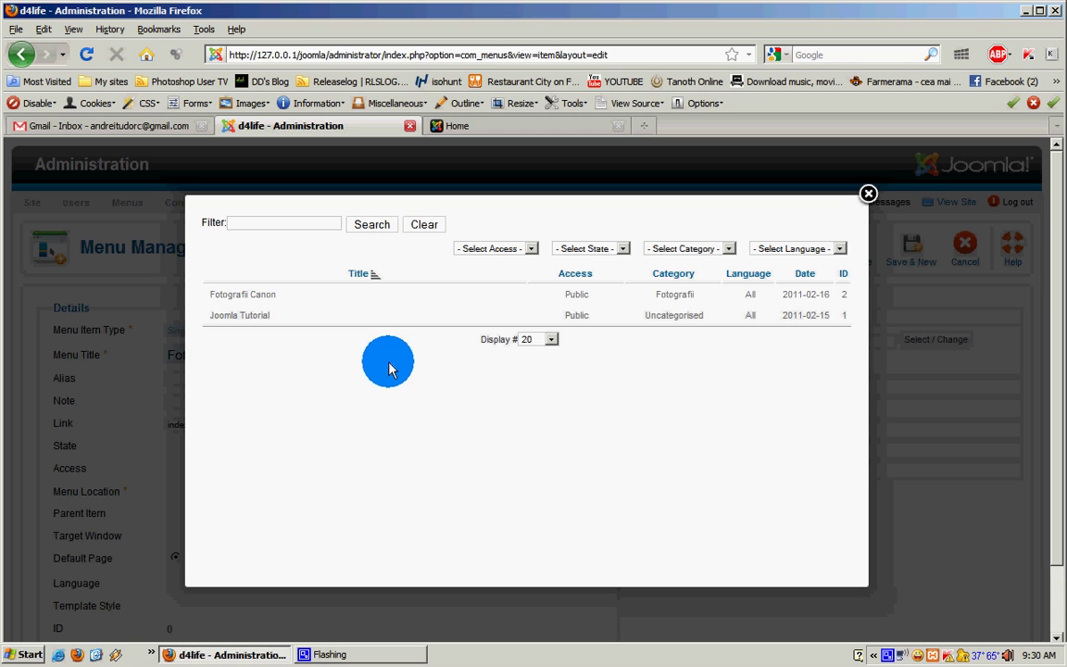
left_click(260, 295)
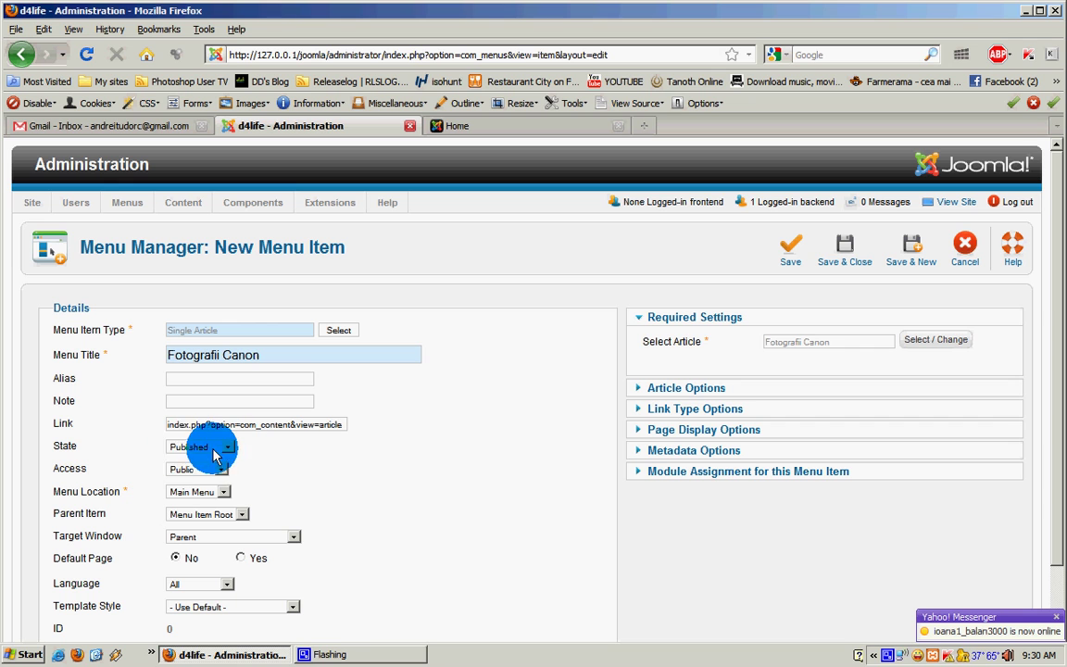
Review the State and Access choices and the menu location of the new menu item.
left_click(211, 452)
left_click(204, 447)
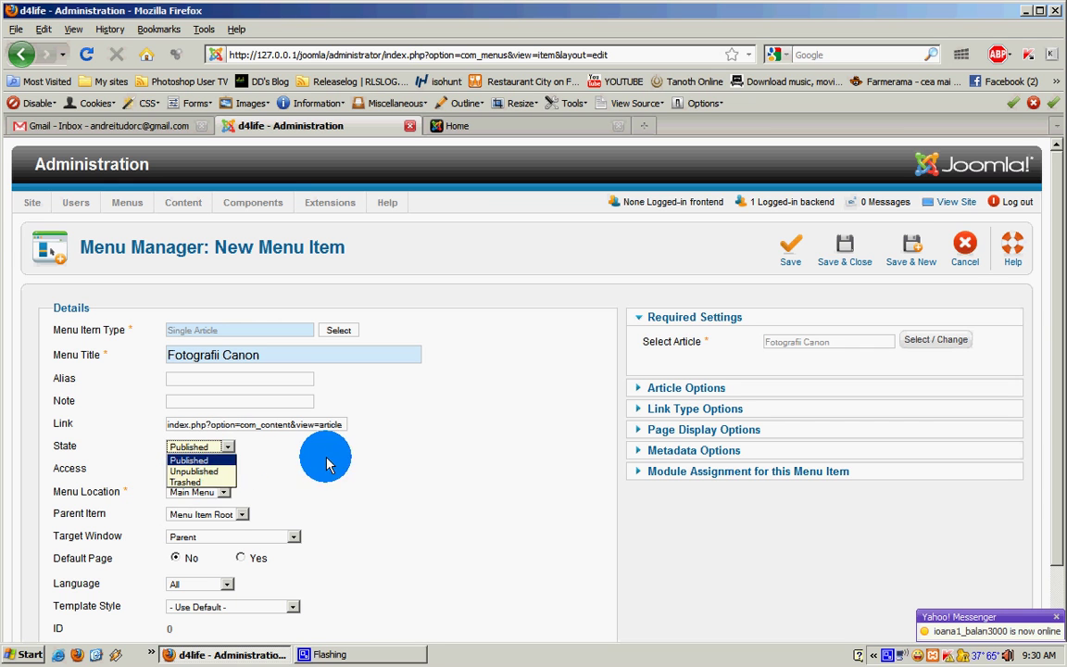
left_click(326, 459)
left_click(222, 472)
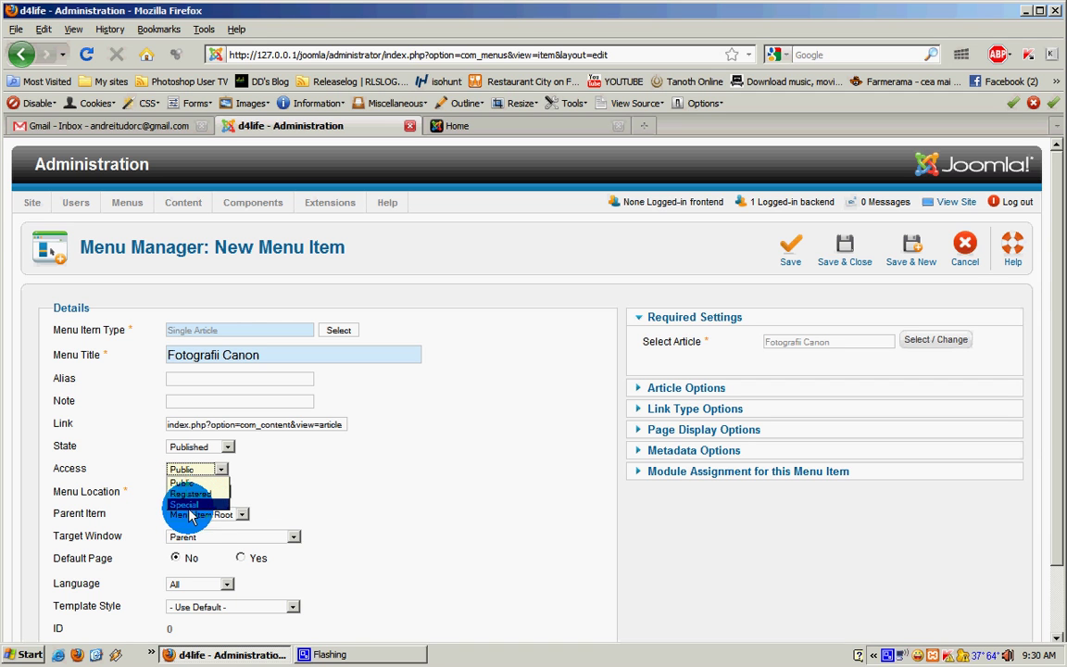
left_click(297, 477)
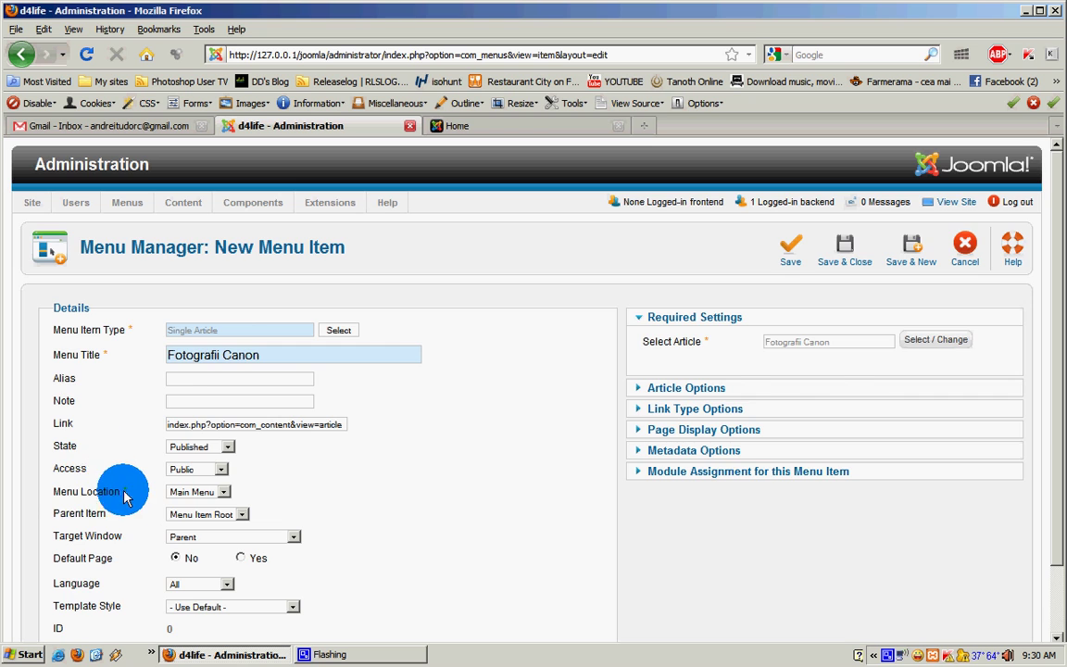
scroll(55, 435, "down", 2)
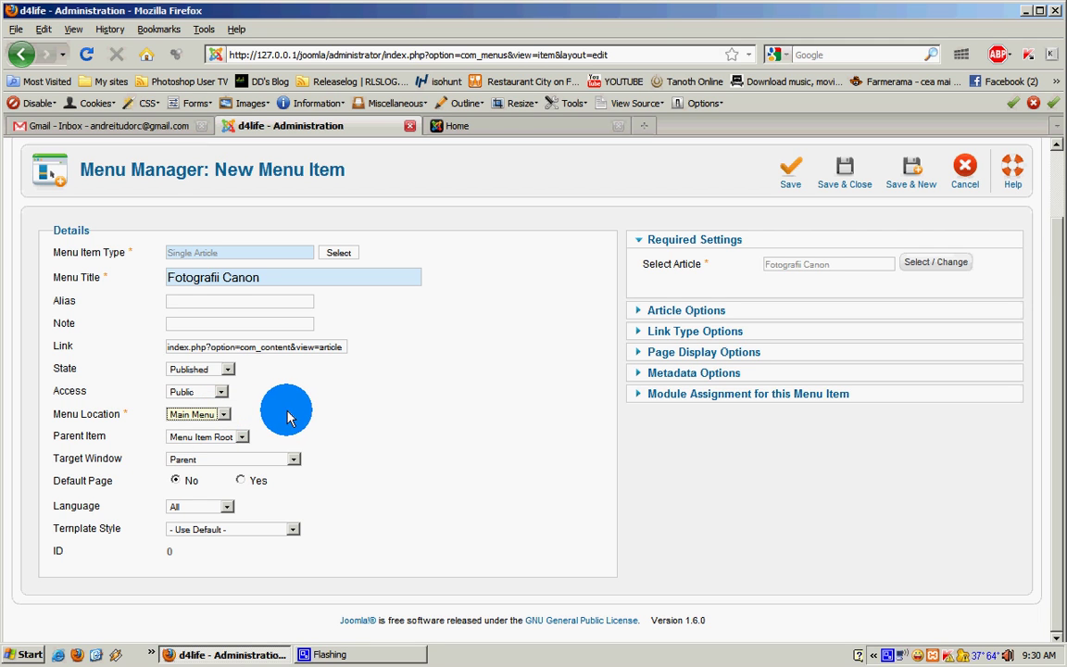
Compare the new item's menu location with the Main Menu on the site's front end, and return to the administration.
left_click(486, 125)
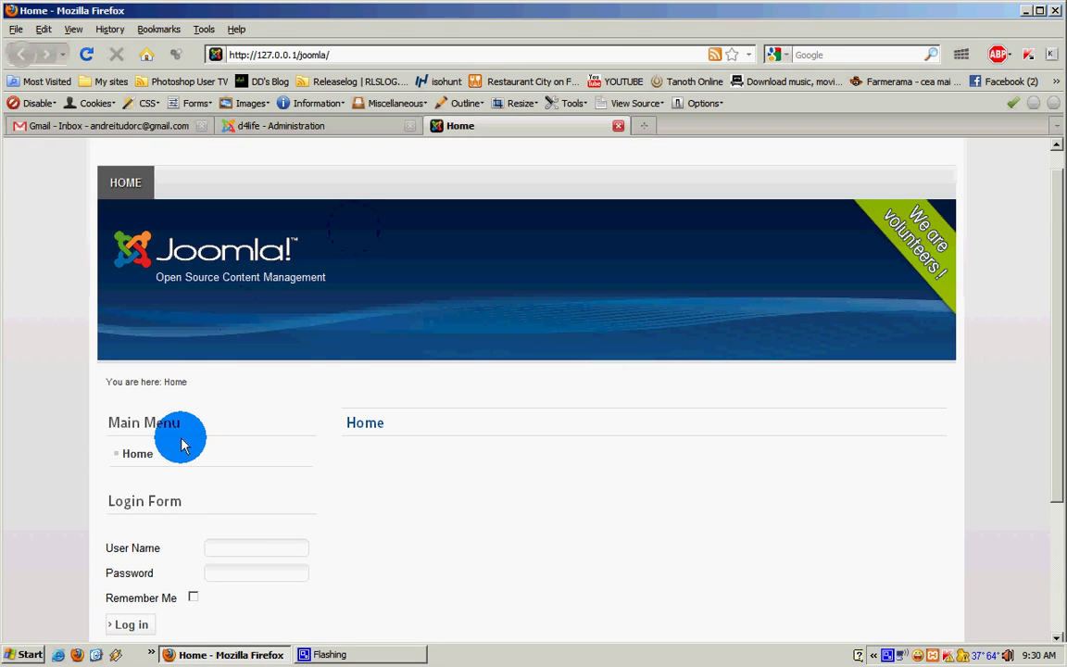
scroll(157, 445, "down", 2)
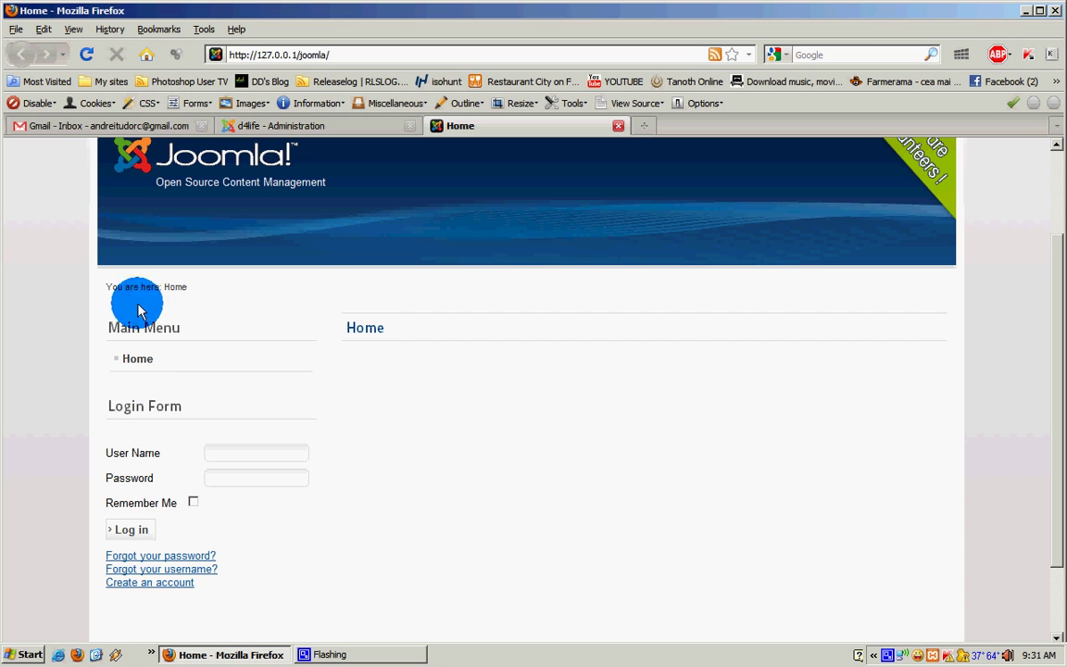
left_click(294, 127)
left_click(452, 126)
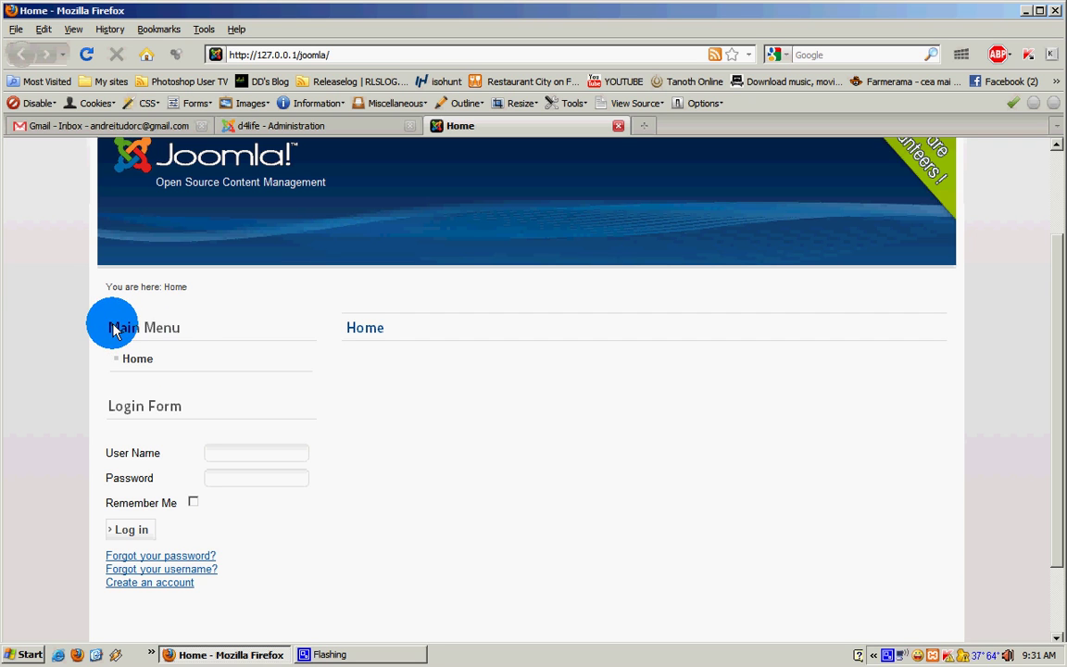
left_click_drag(112, 330, 190, 324)
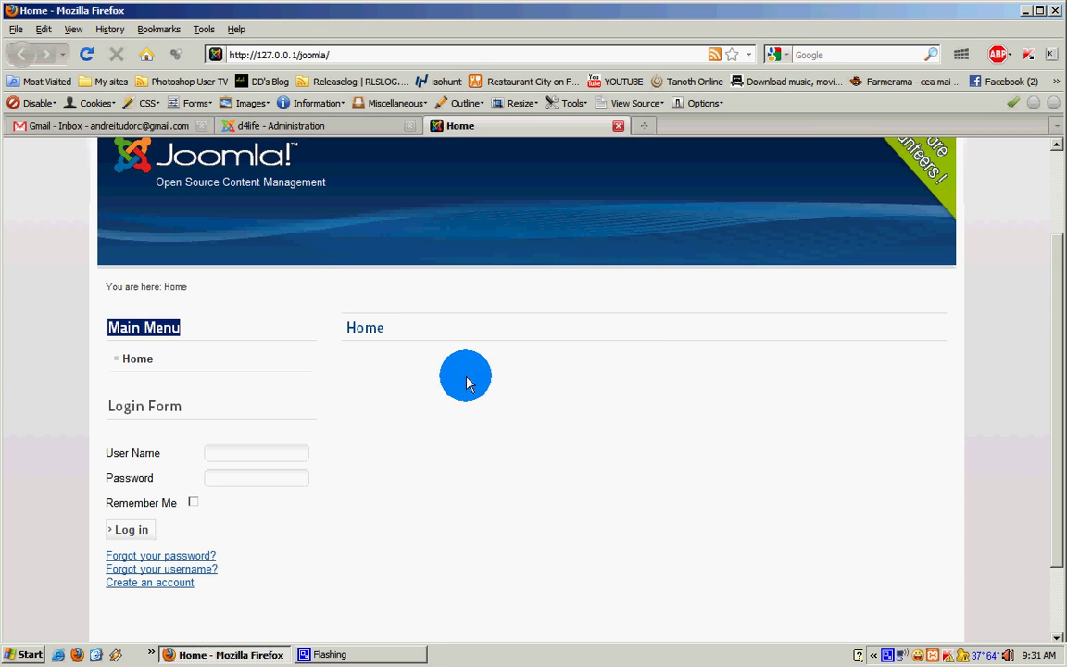
left_click(287, 126)
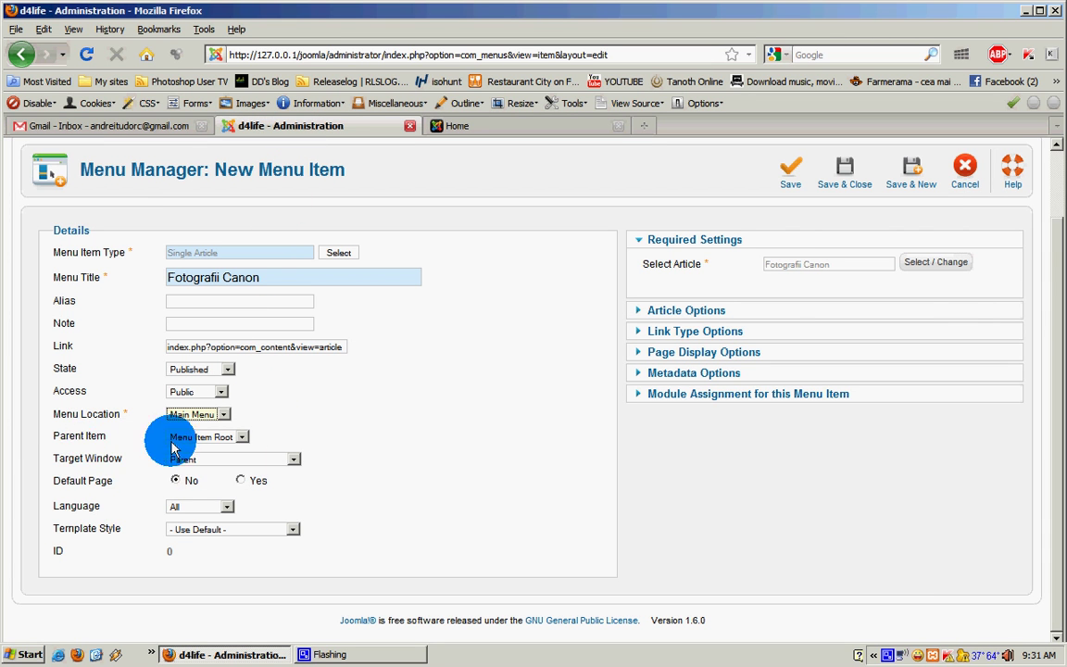
Review the Parent Item and Template Style choices of the new menu item.
left_click(88, 437)
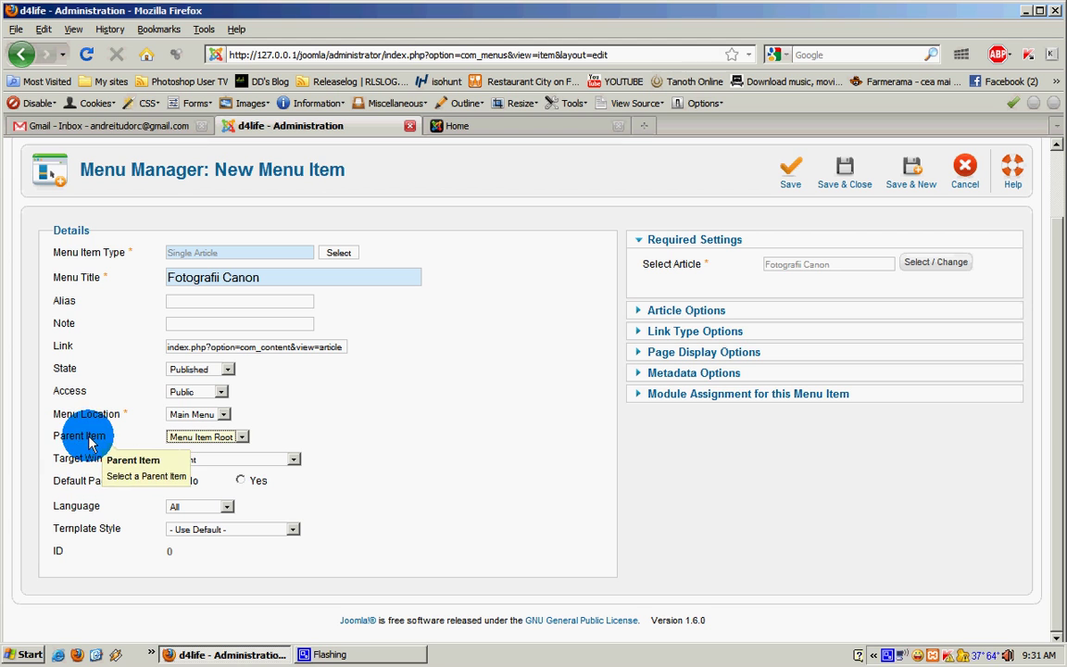
left_click(239, 436)
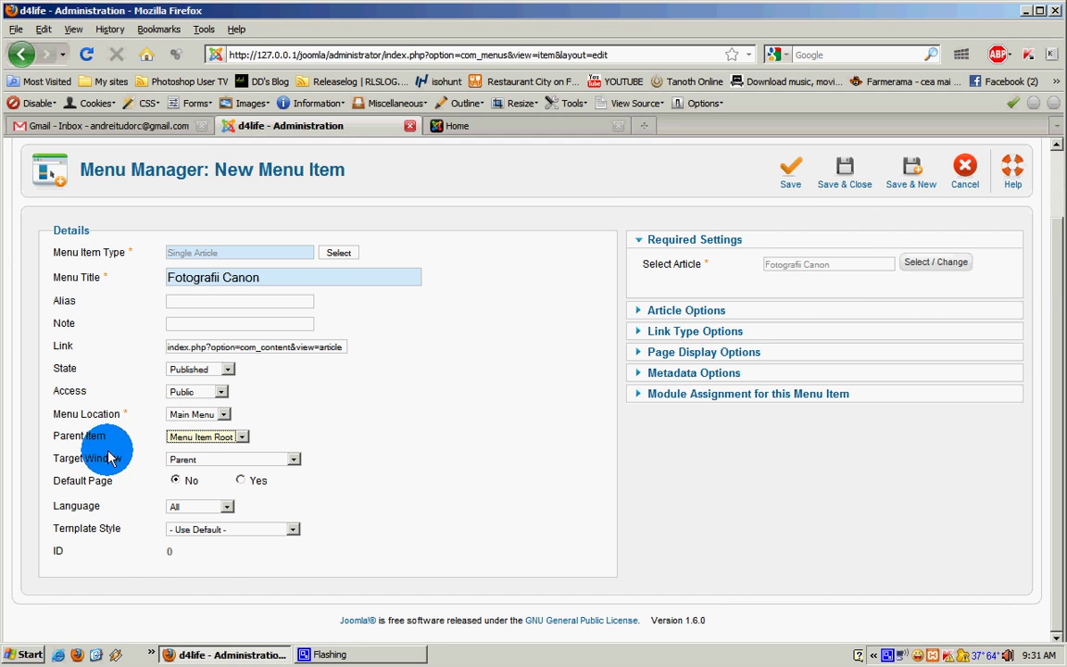
left_click(222, 437)
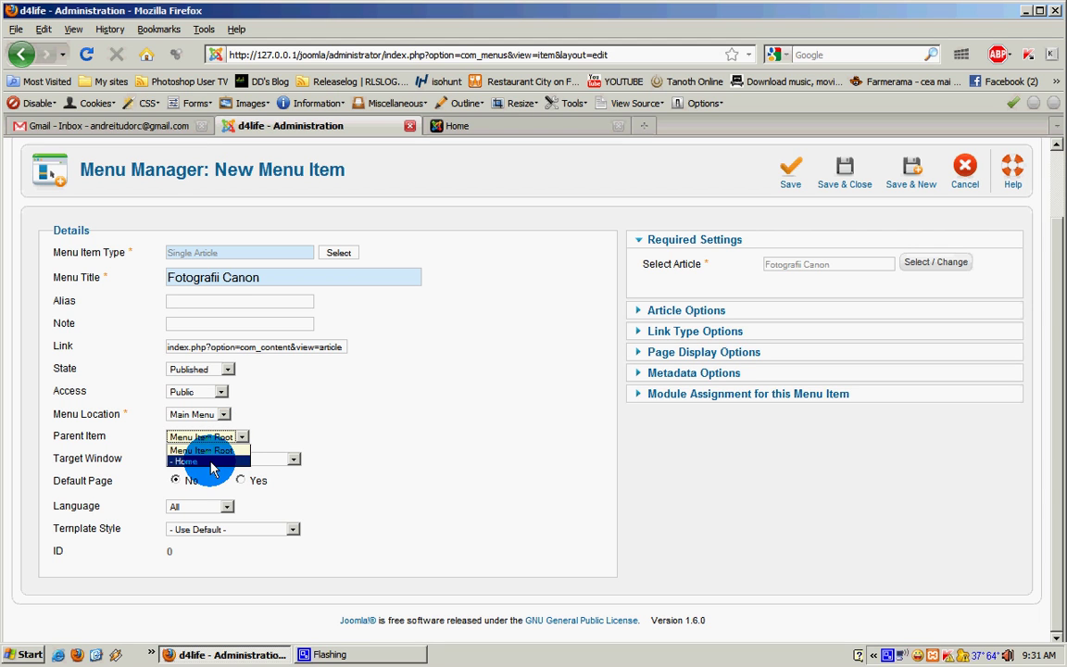
left_click(326, 421)
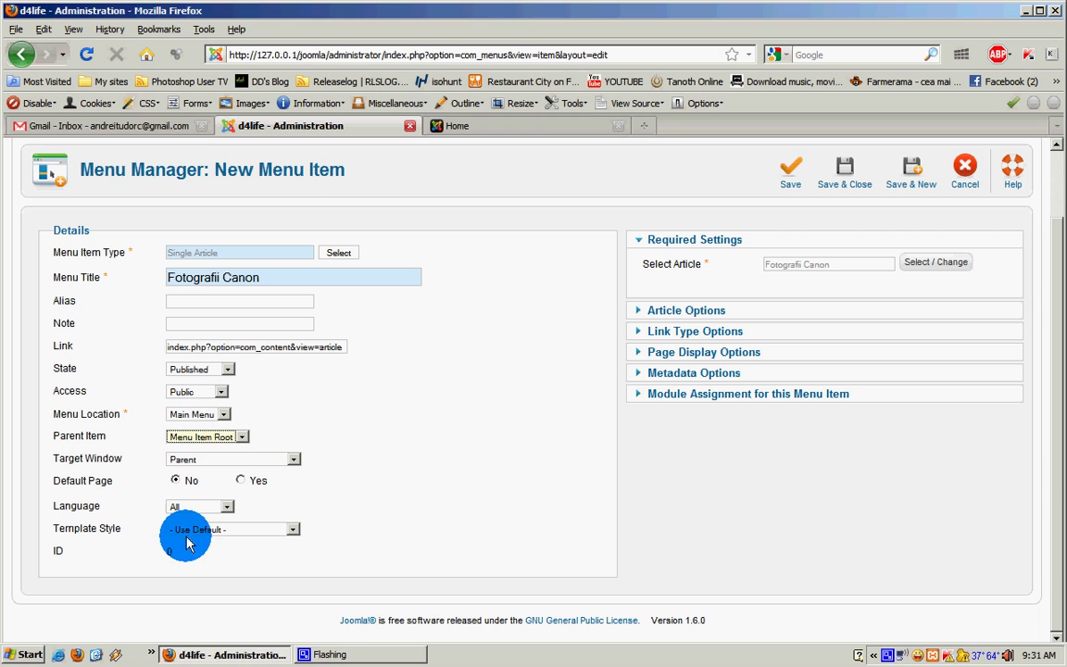
left_click(259, 530)
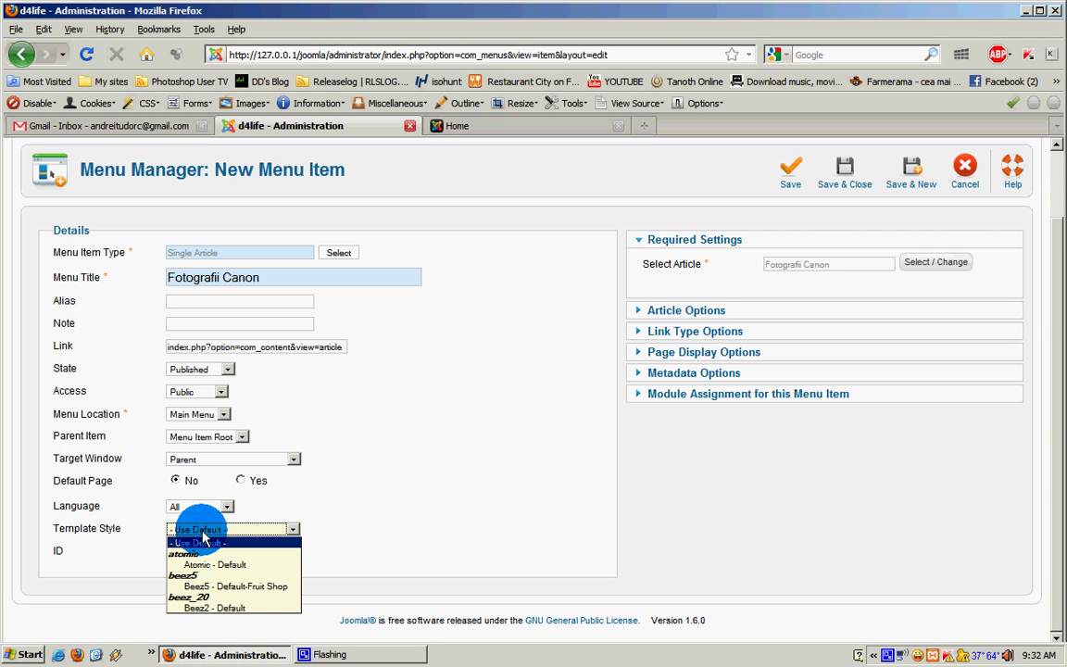
left_click(375, 482)
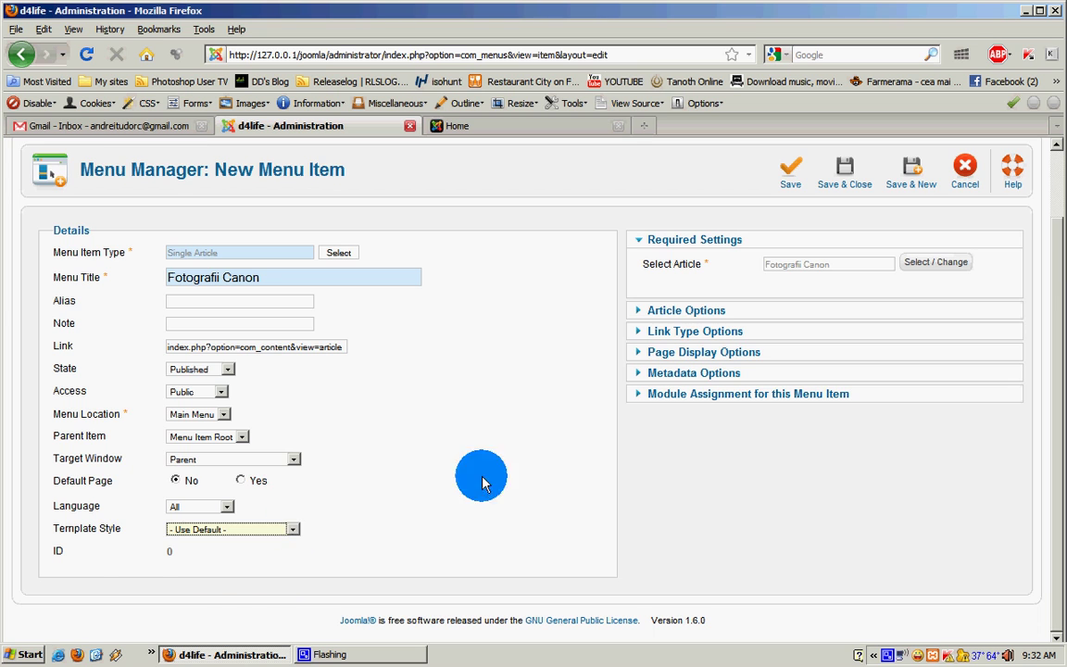
Save the Fotografii Canon menu item and reload the site's front-end home page.
scroll(483, 477, "up", 2)
scroll(477, 505, "down", 2)
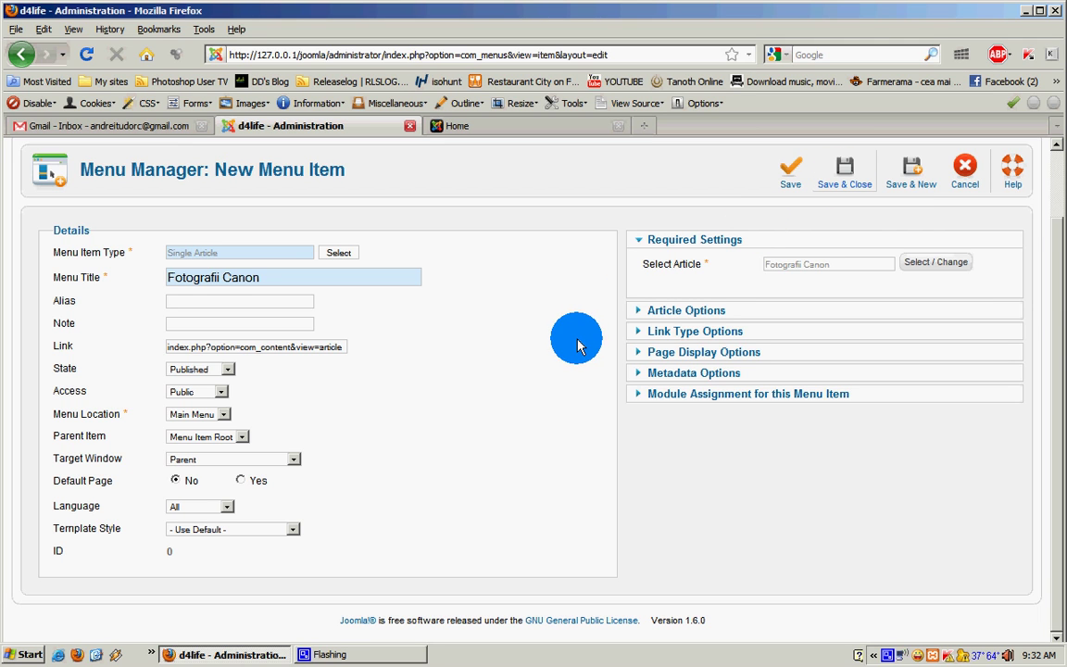
left_click(846, 173)
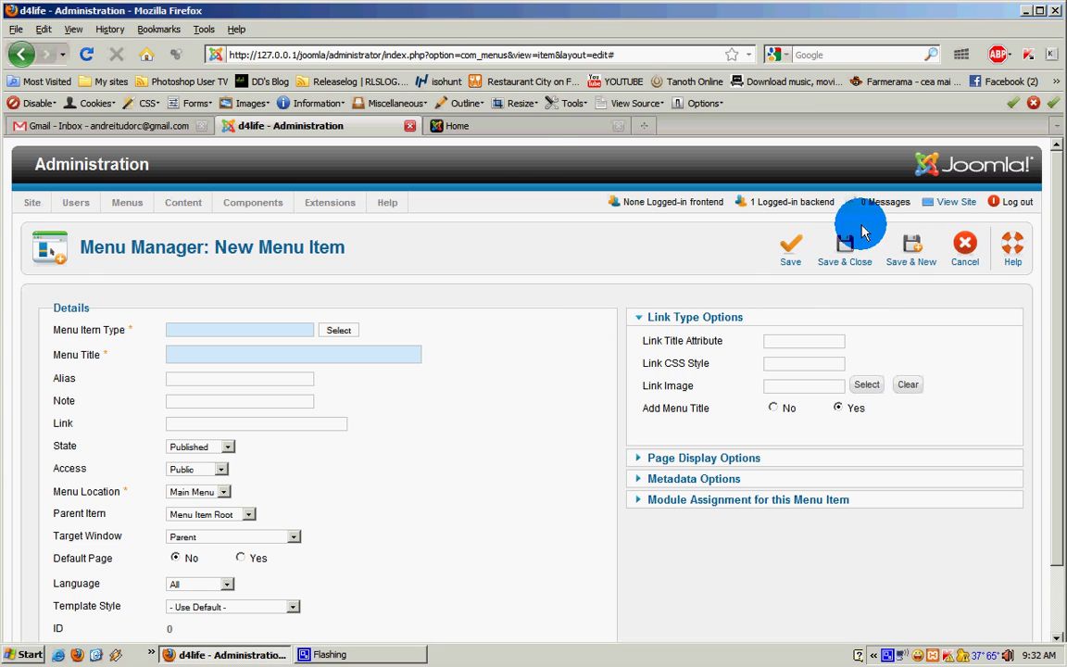
left_click(491, 125)
left_click(85, 53)
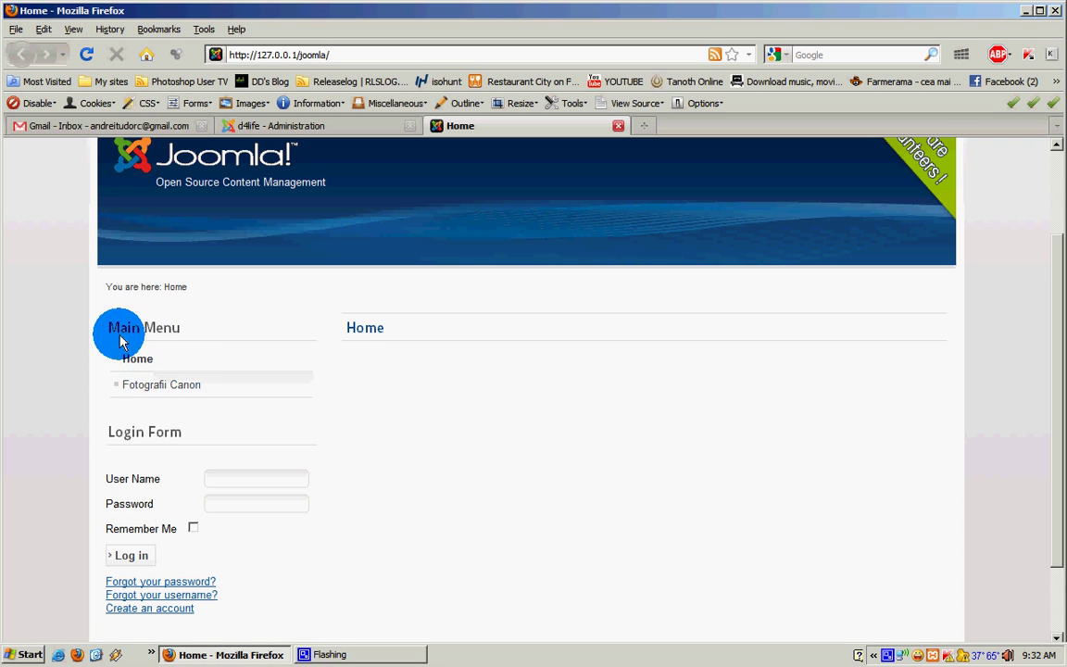
Open the Fotografii Canon article from the front-end Main Menu and examine its text and image.
left_click(145, 387)
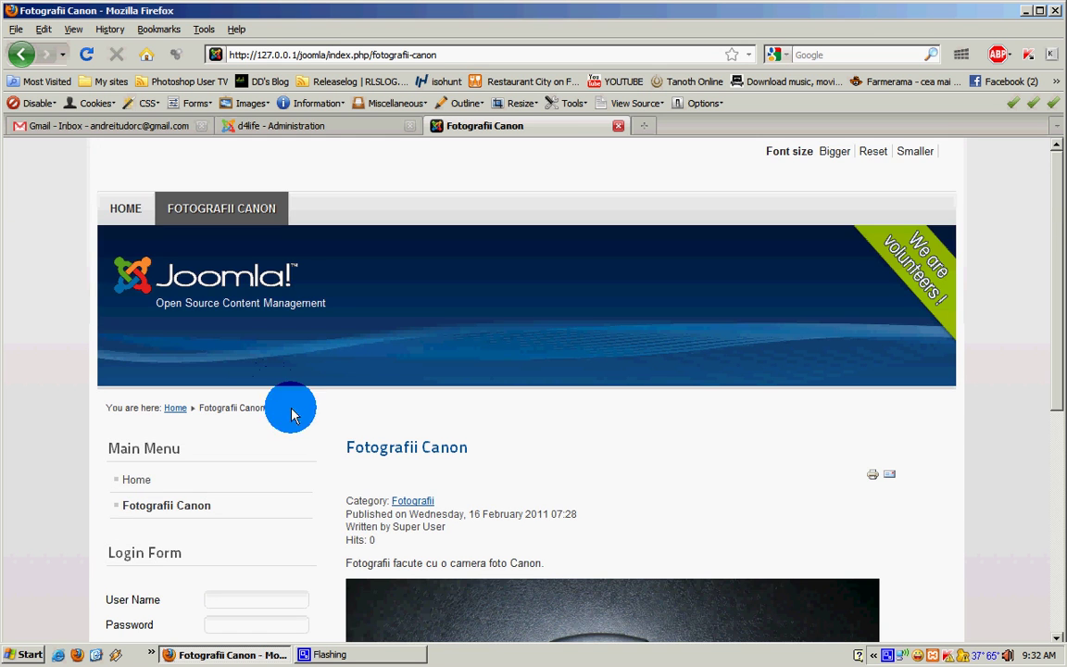
scroll(355, 428, "down", 3)
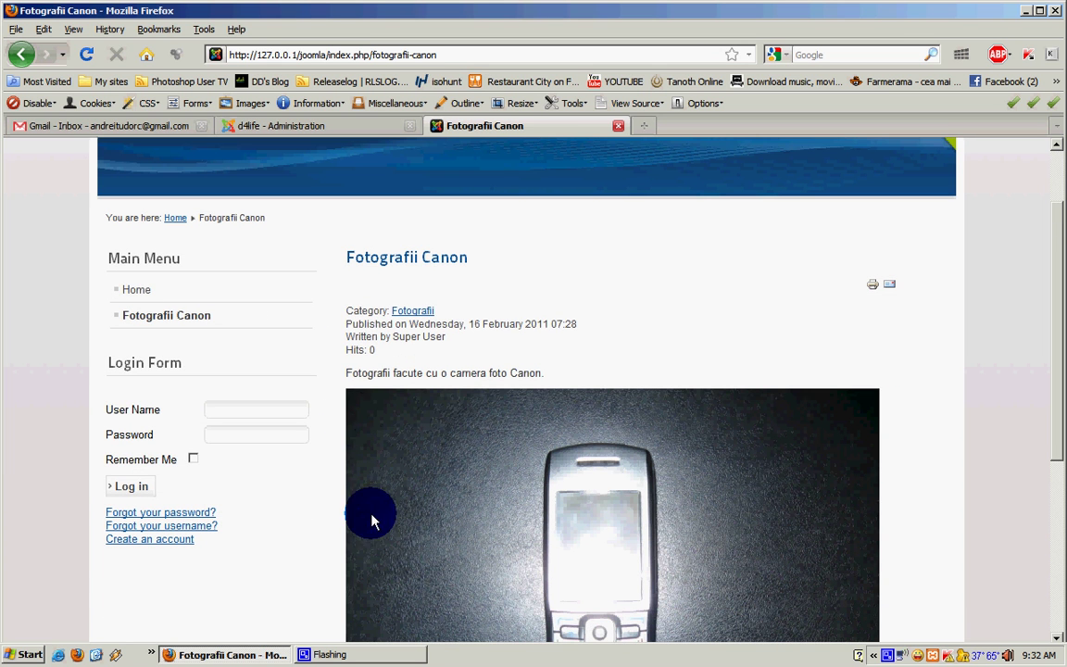
scroll(350, 482, "down", 4)
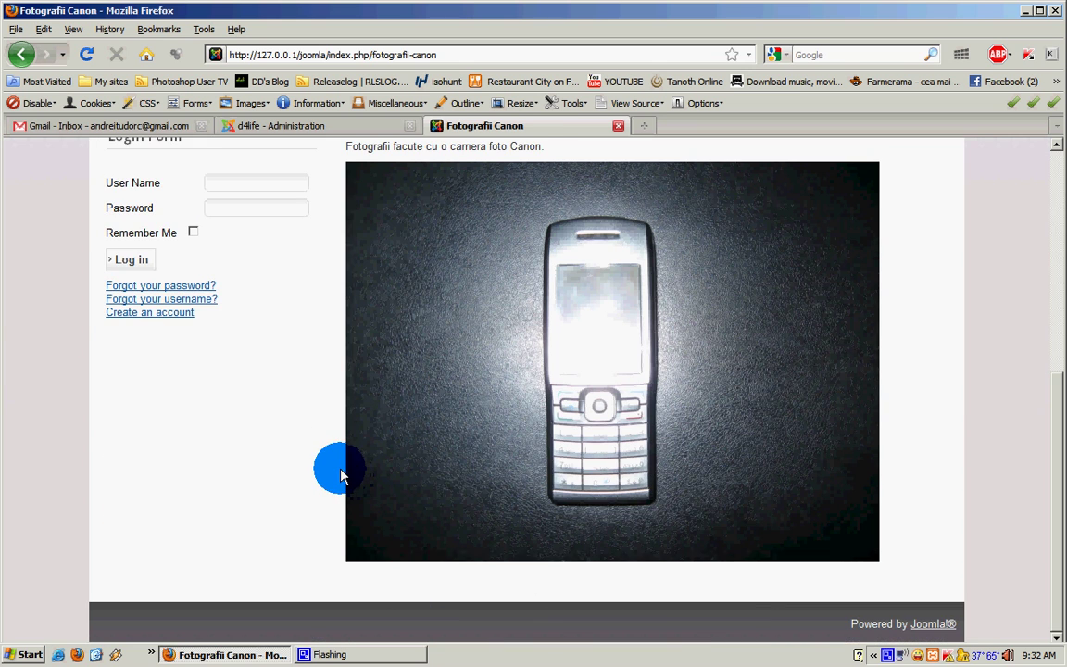
scroll(333, 472, "up", 4)
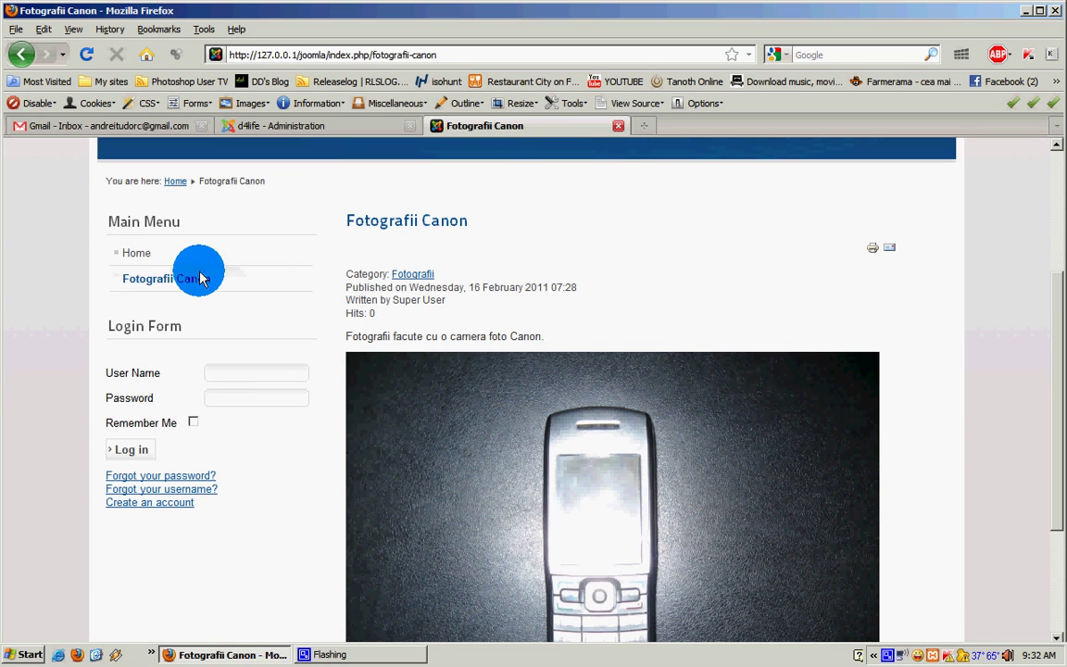
Reopen the article through its Main Menu link and examine its title, image and category line.
left_click(201, 278)
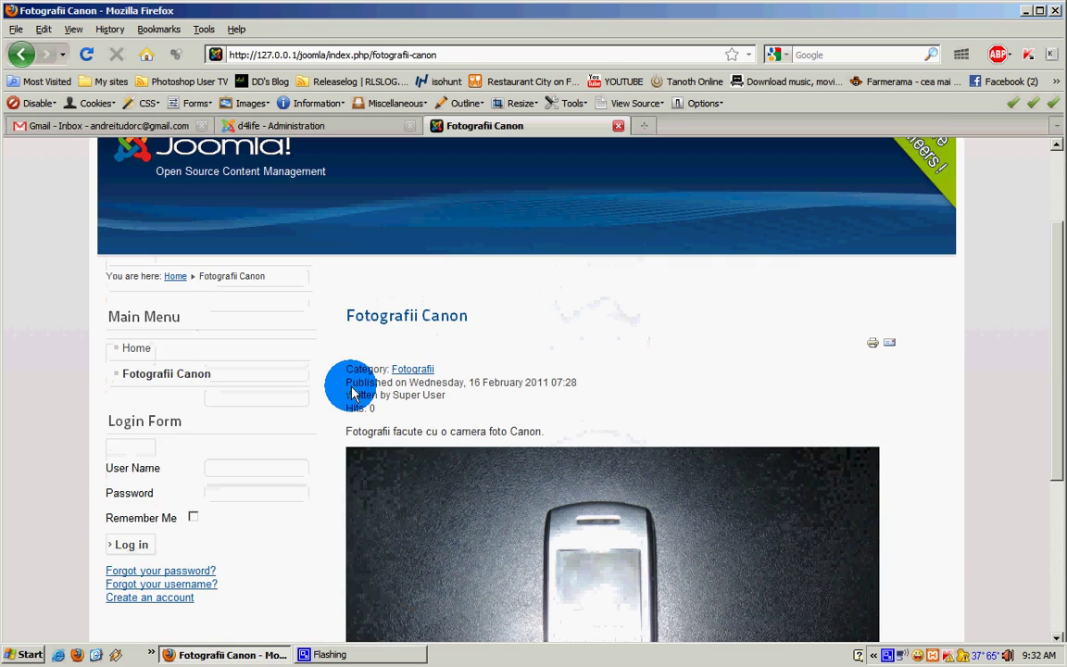
scroll(352, 397, "down", 2)
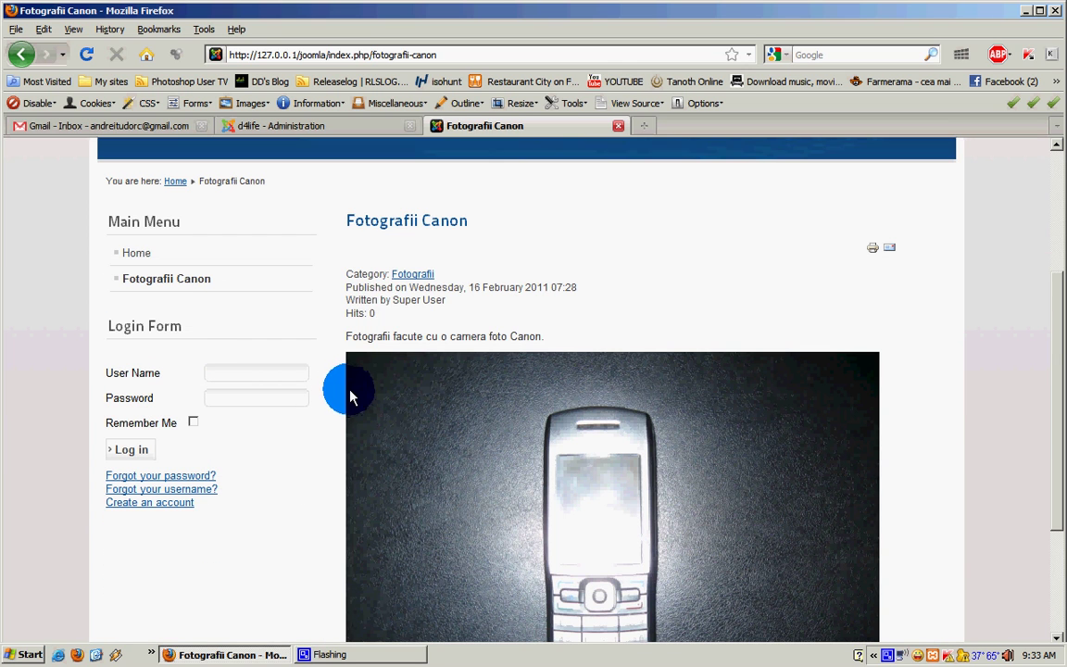
triple_click(358, 211)
left_click(186, 268)
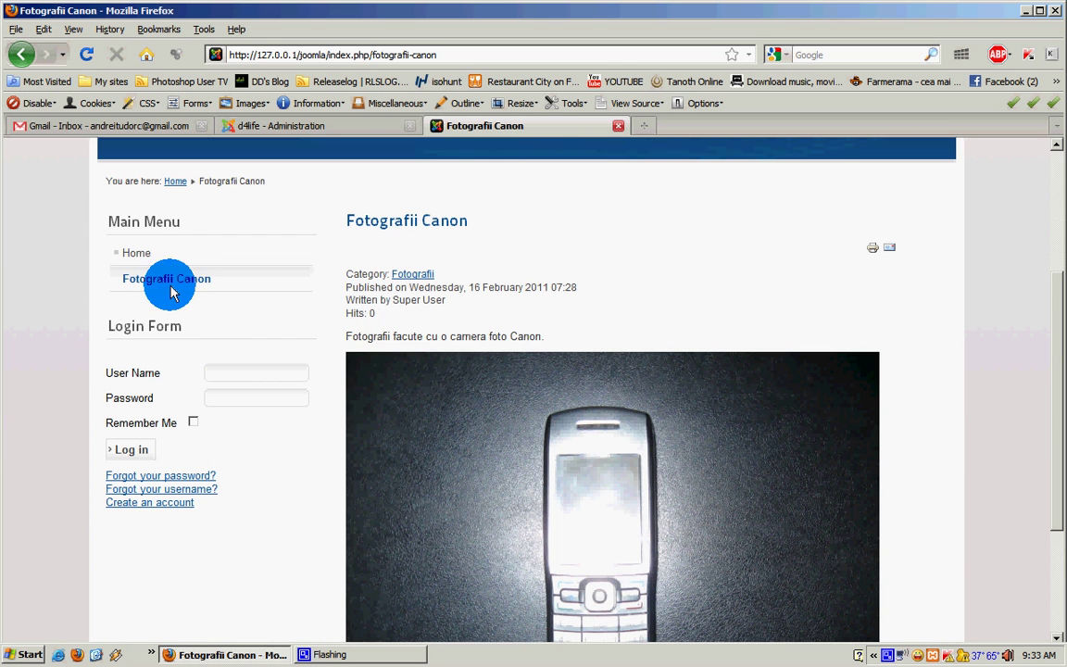
scroll(808, 418, "down", 5)
scroll(813, 438, "up", 5)
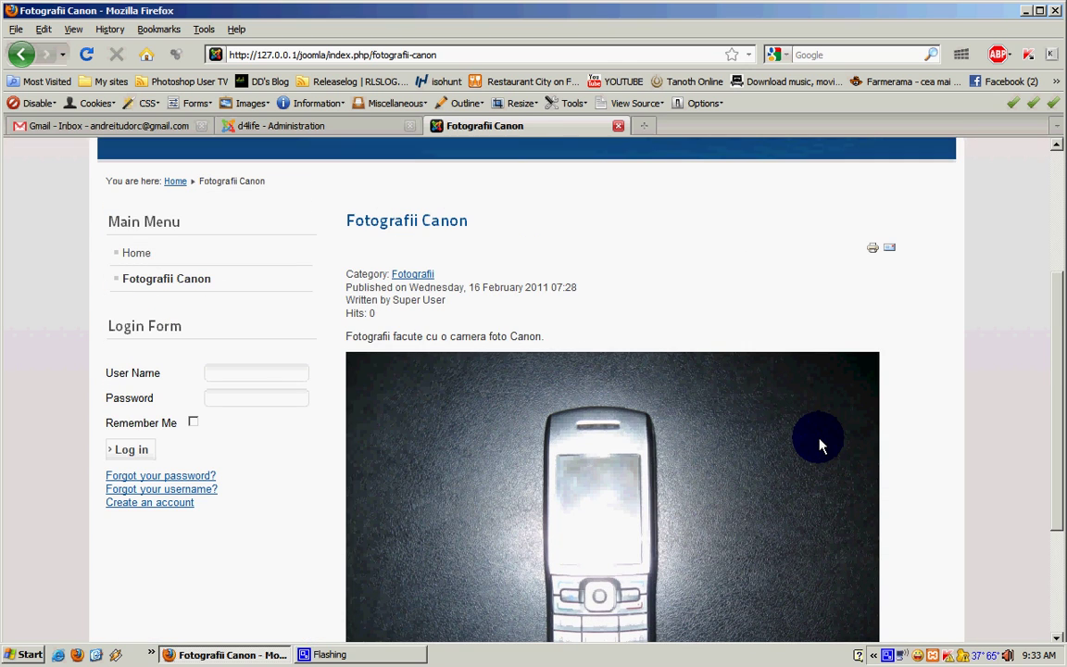
scroll(834, 454, "down", 4)
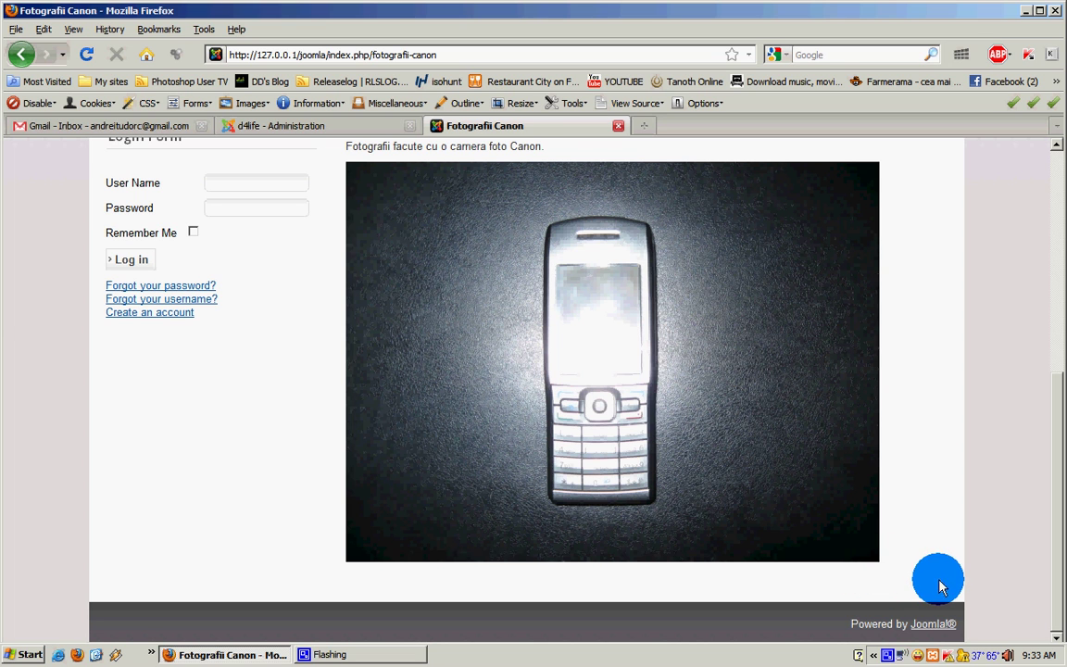
scroll(753, 510, "up", 3)
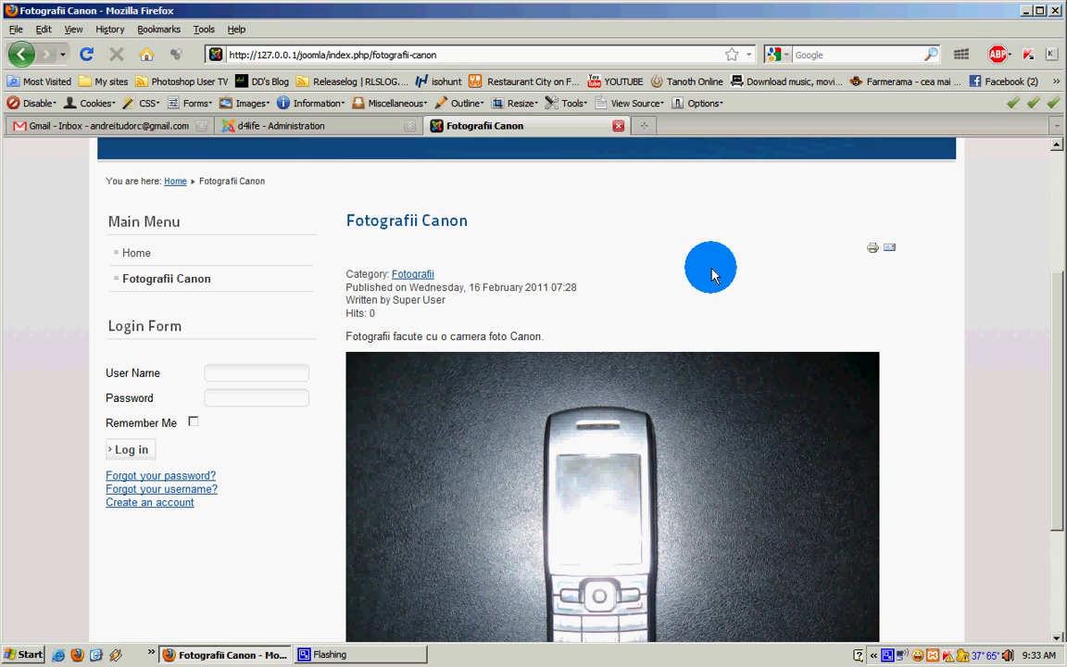
left_click_drag(391, 281, 442, 279)
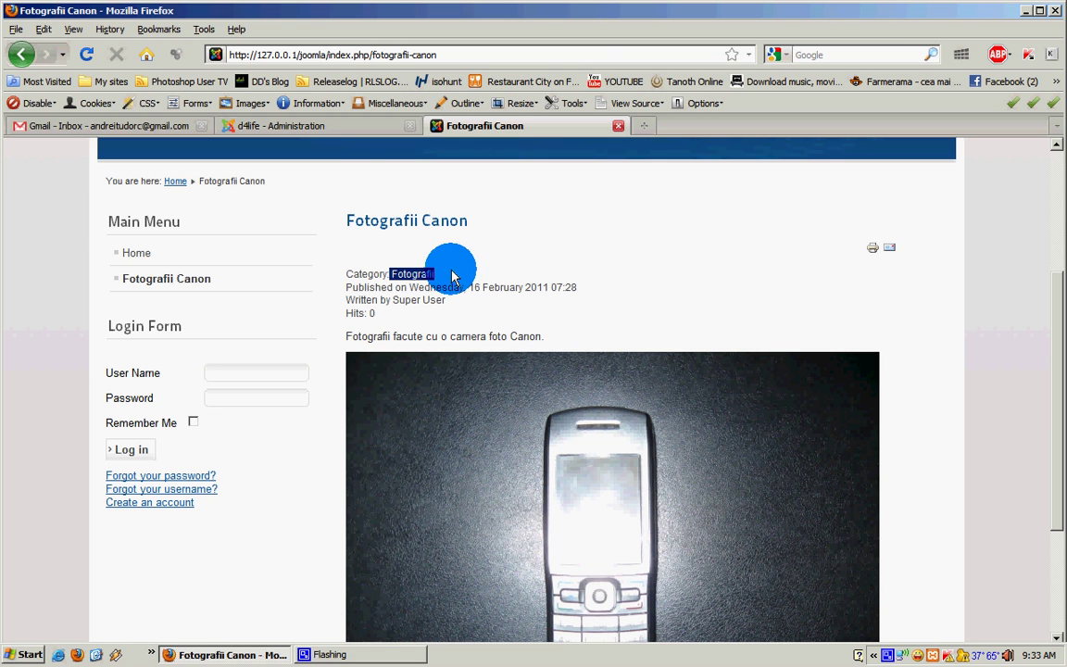
Cancel the blank new menu item form and return to the front-end Fotografii Canon page.
left_click(352, 129)
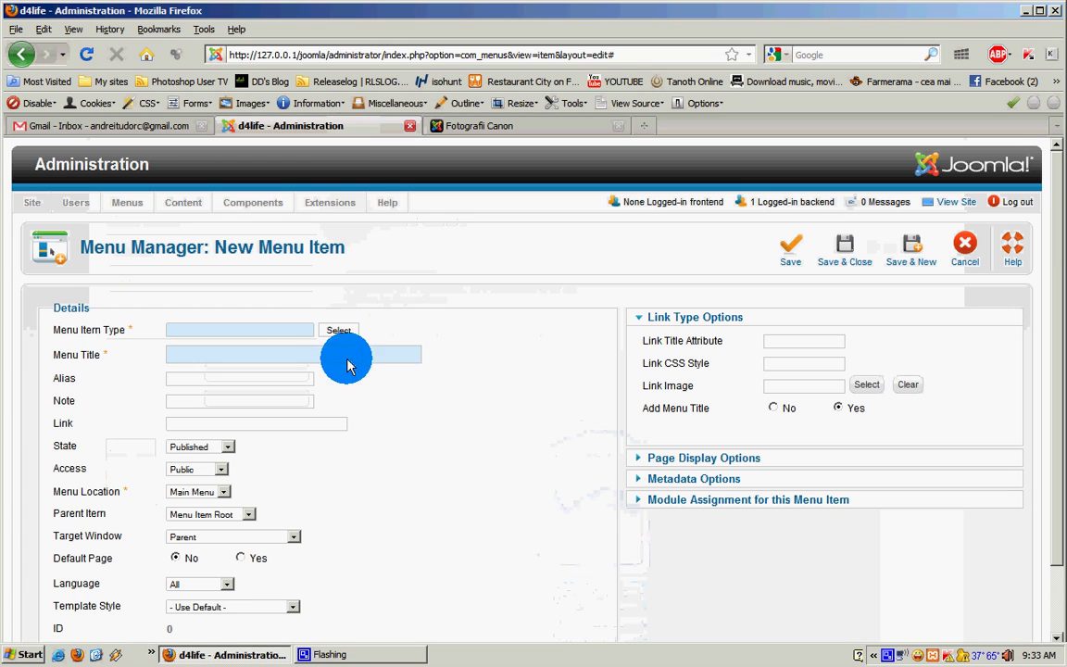
left_click(543, 130)
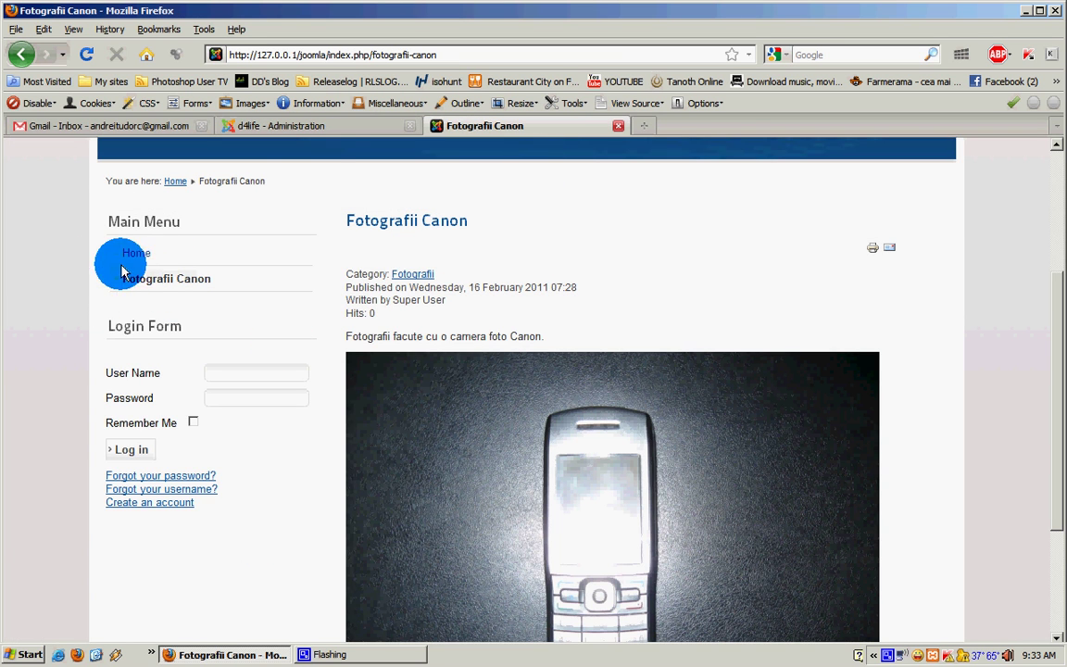
left_click(325, 130)
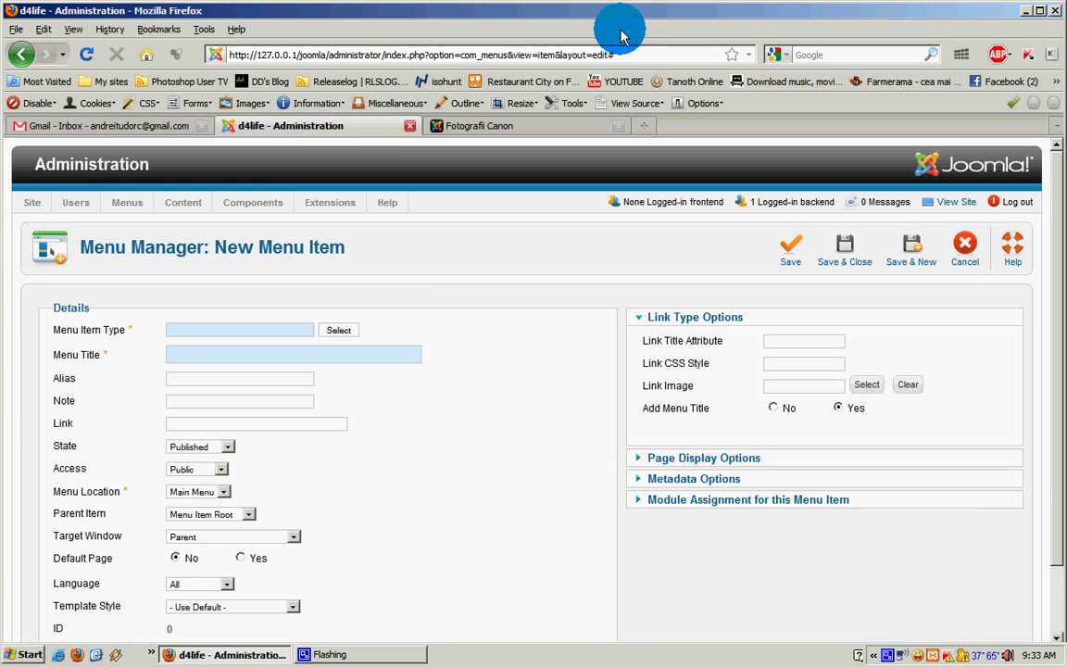
left_click(964, 245)
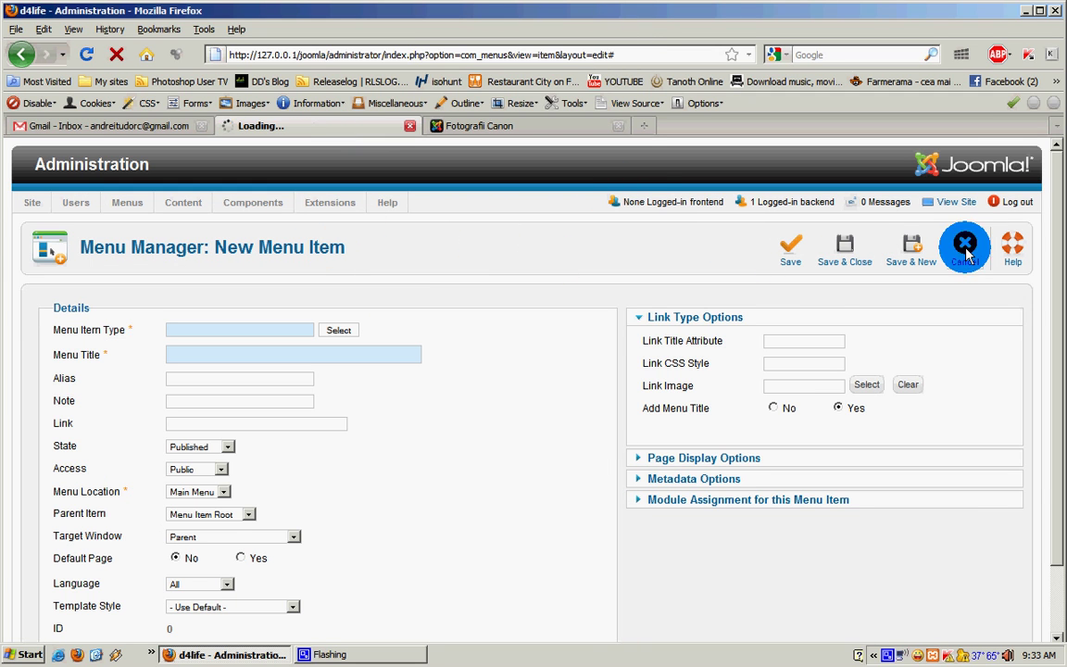
left_click(479, 126)
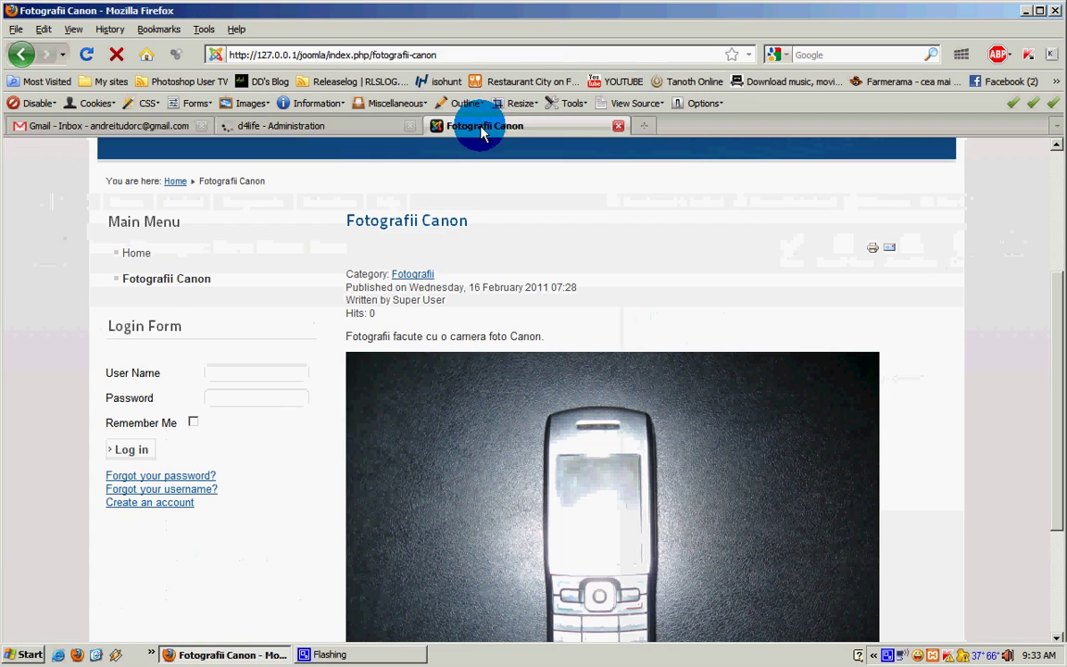
Check the Menu Location choices of the Fotografii Canon menu item in the administration and close the item.
left_click(333, 125)
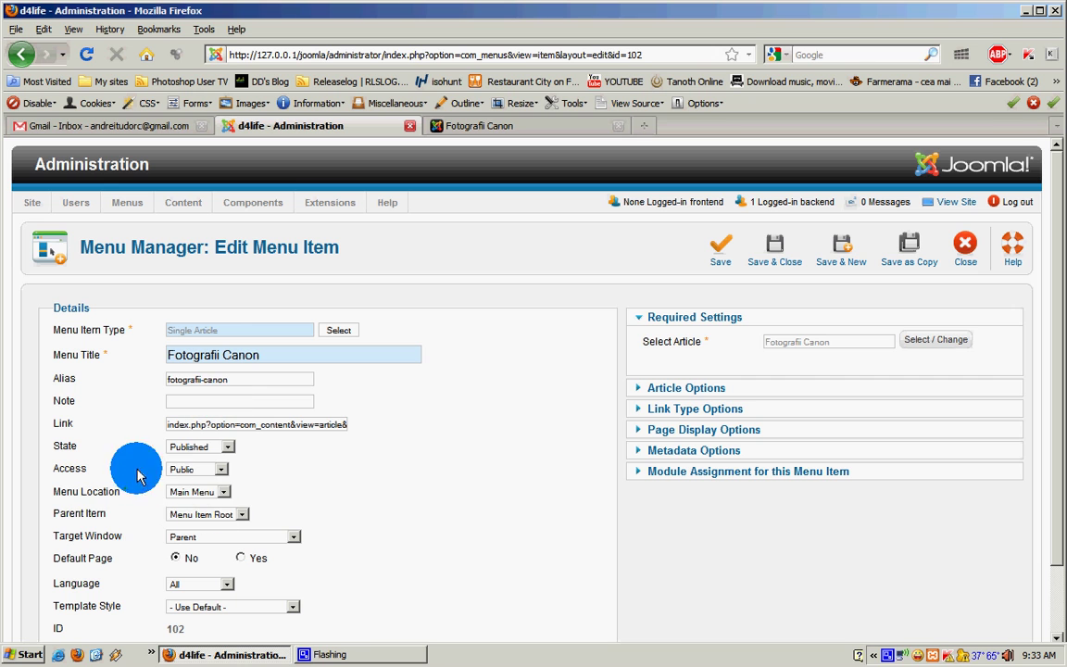
left_click(213, 494)
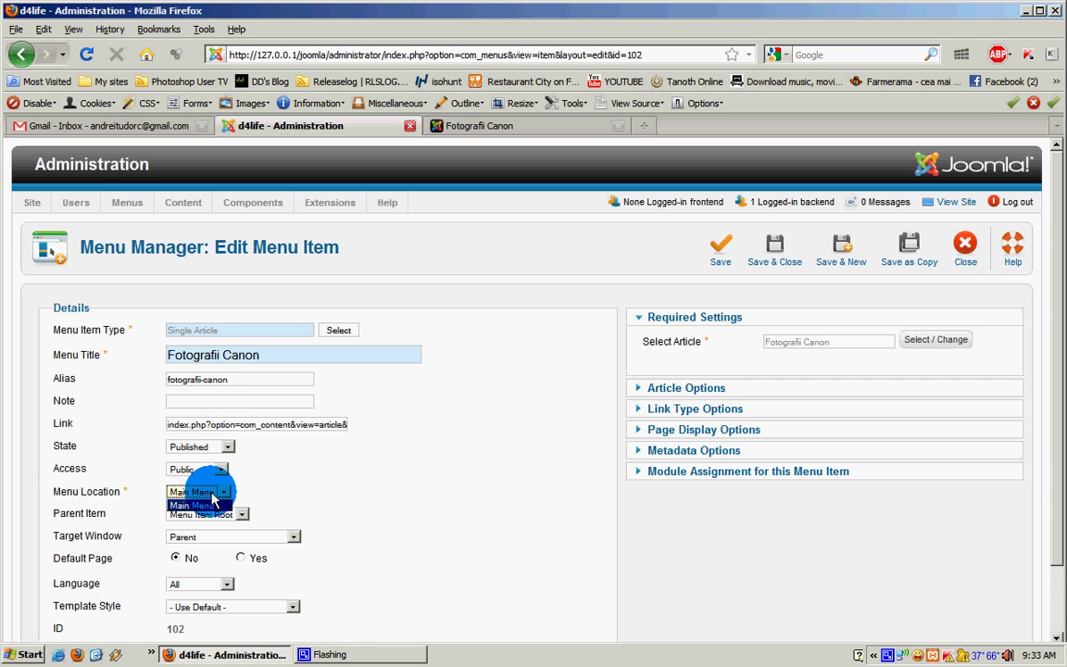
left_click(208, 506)
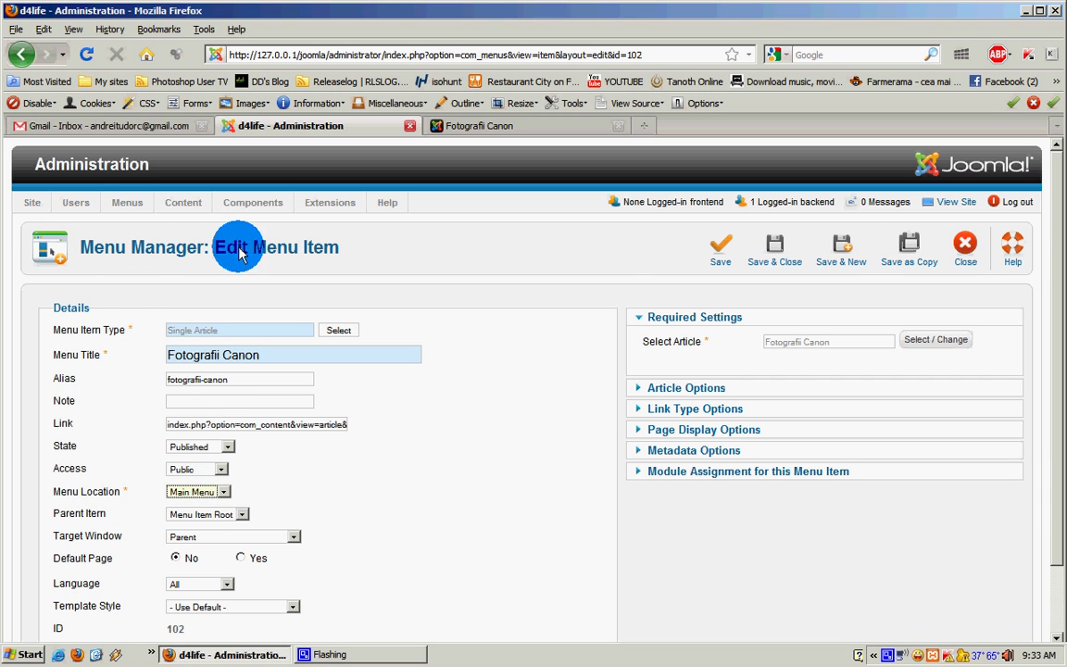
left_click(968, 246)
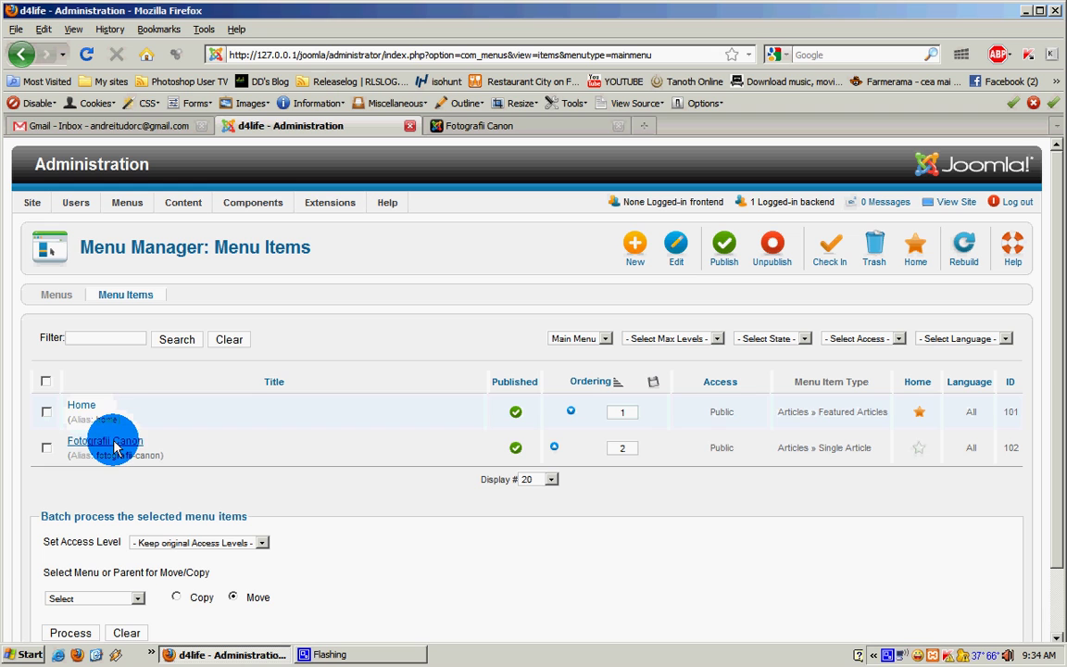
Set the Parent Item of the Fotografii Canon menu item to Home, and save and close the item.
left_click(116, 446)
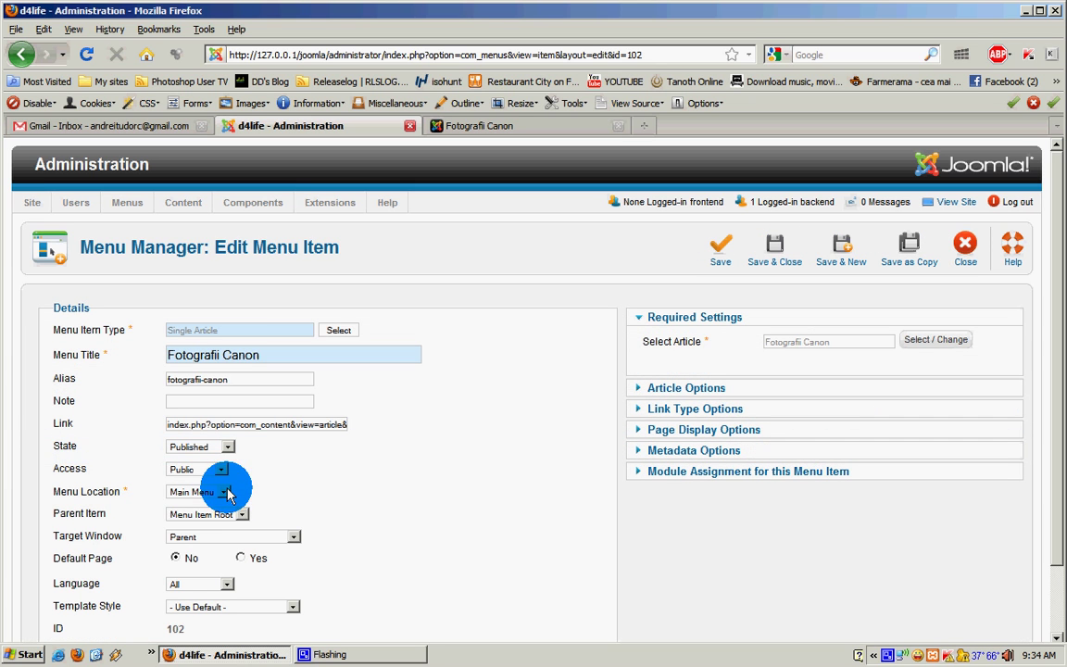
left_click(224, 497)
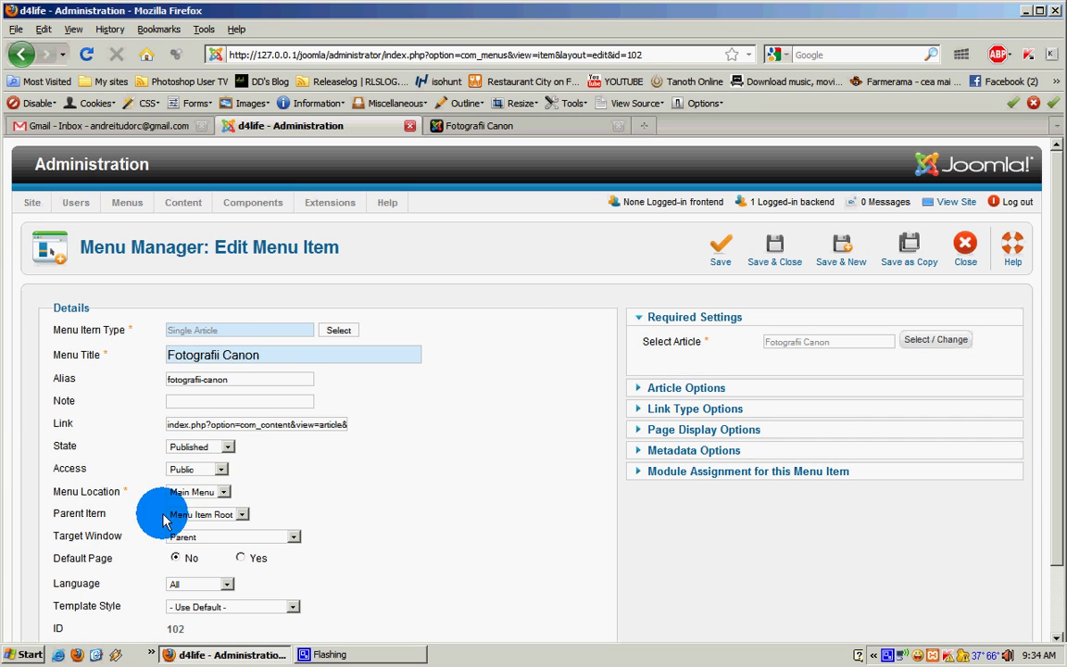
left_click(81, 524)
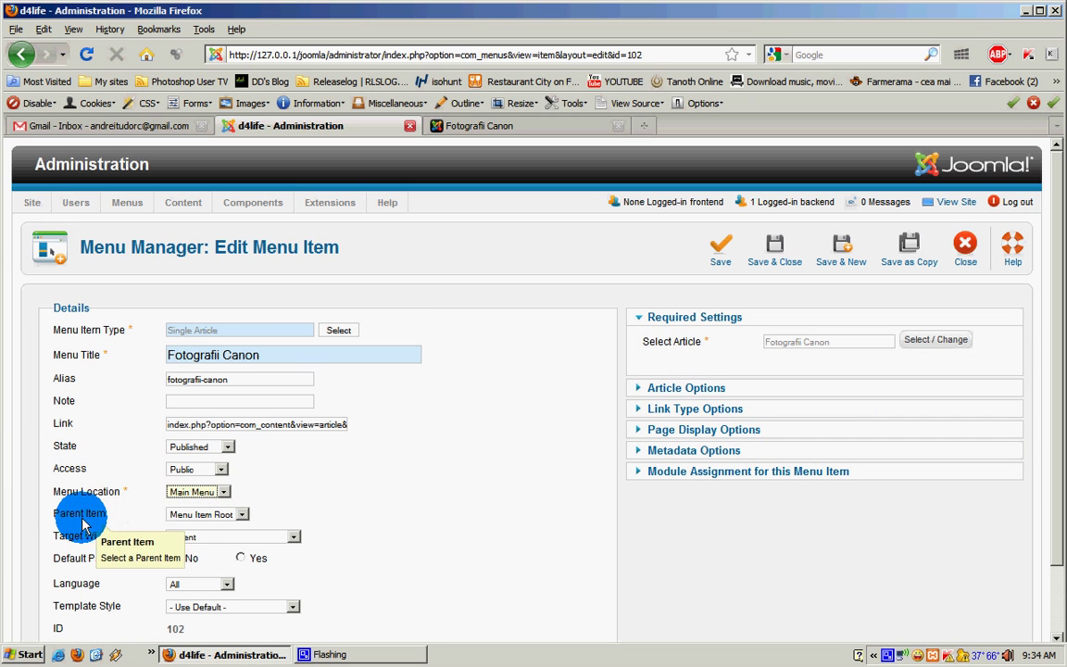
left_click(243, 515)
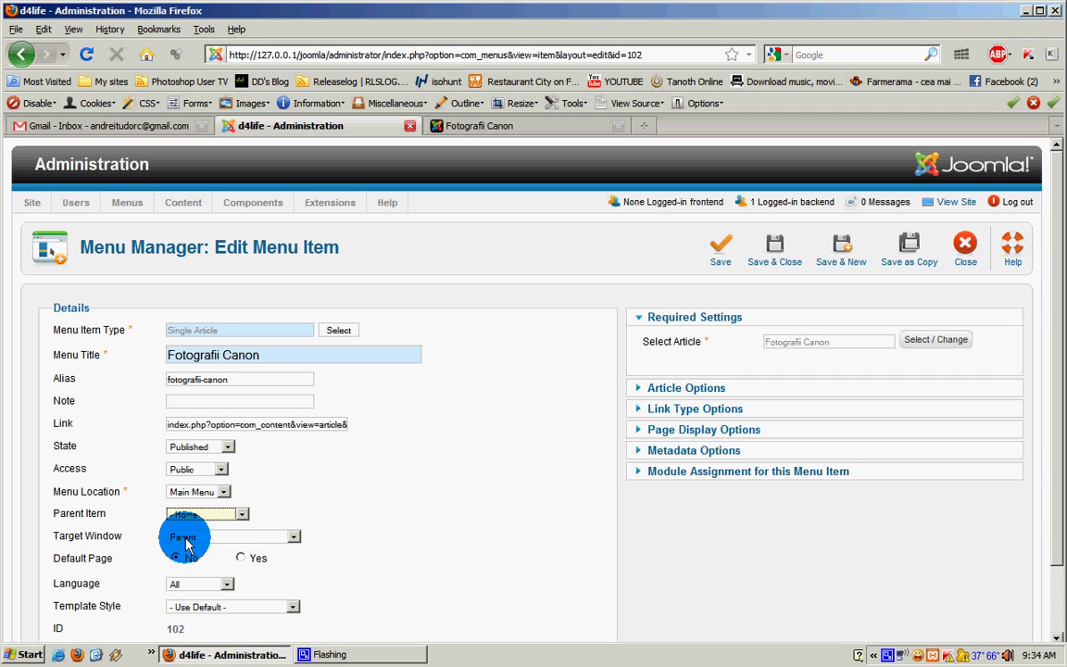
left_click(775, 246)
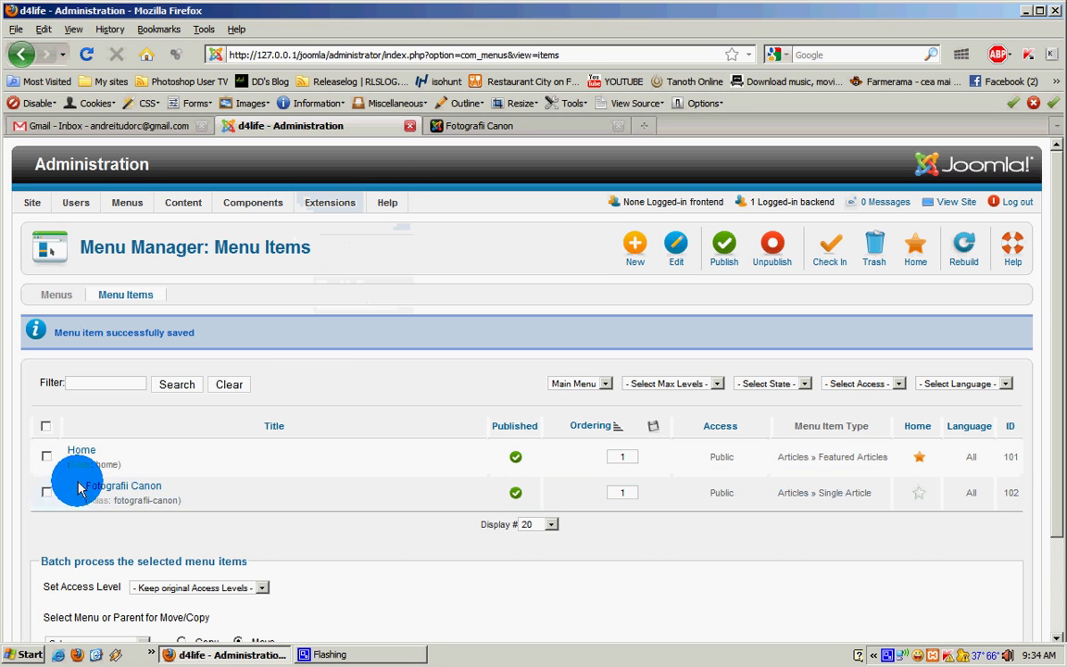
Reload the front-end Fotografii Canon page and examine the page content and its menu.
left_click(441, 127)
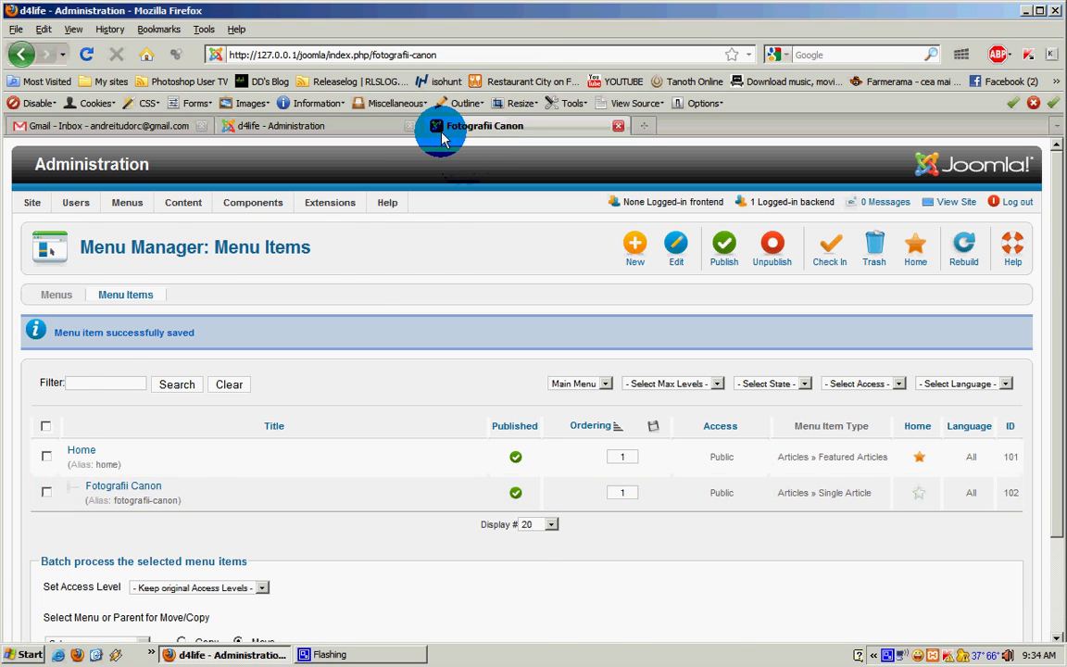
left_click(86, 54)
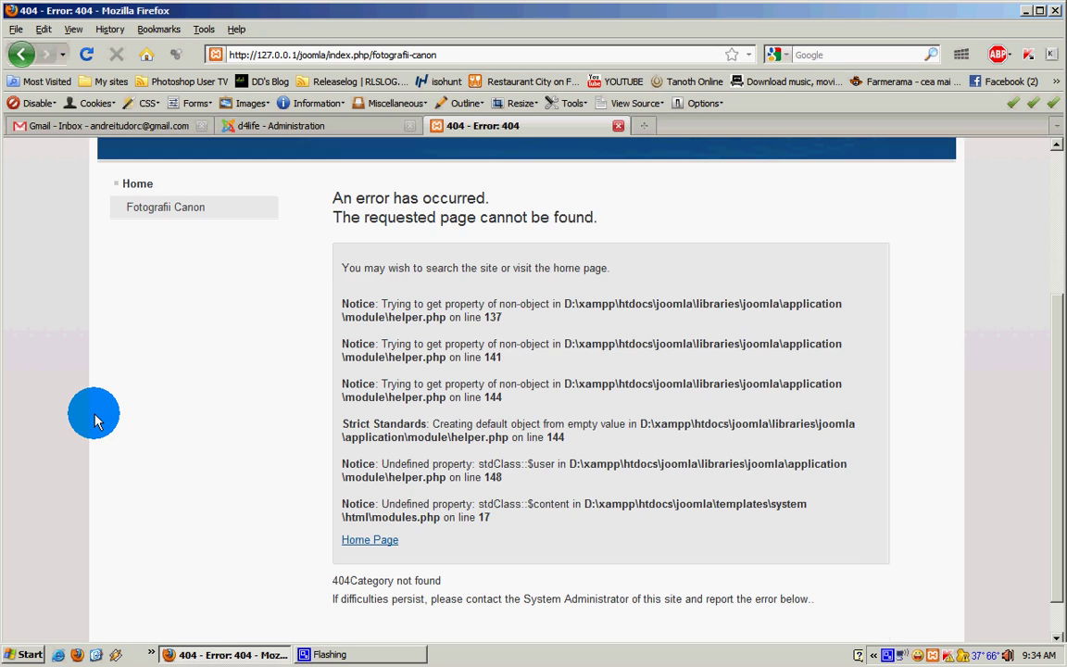
scroll(94, 421, "up", 2)
left_click(86, 54)
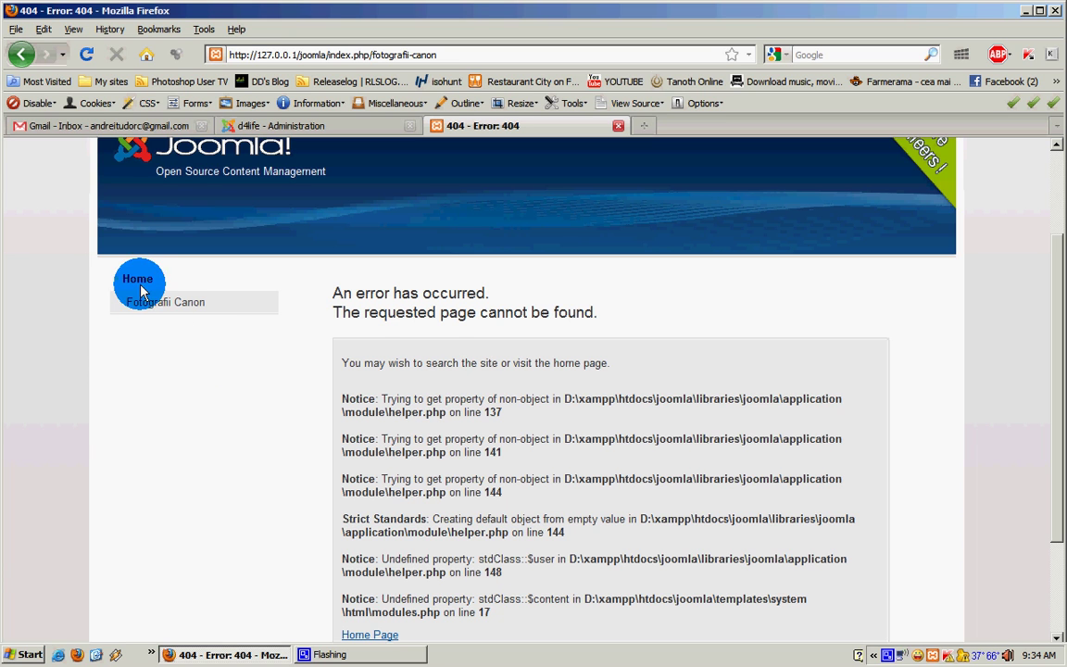
scroll(141, 280, "down", 3)
scroll(338, 324, "up", 5)
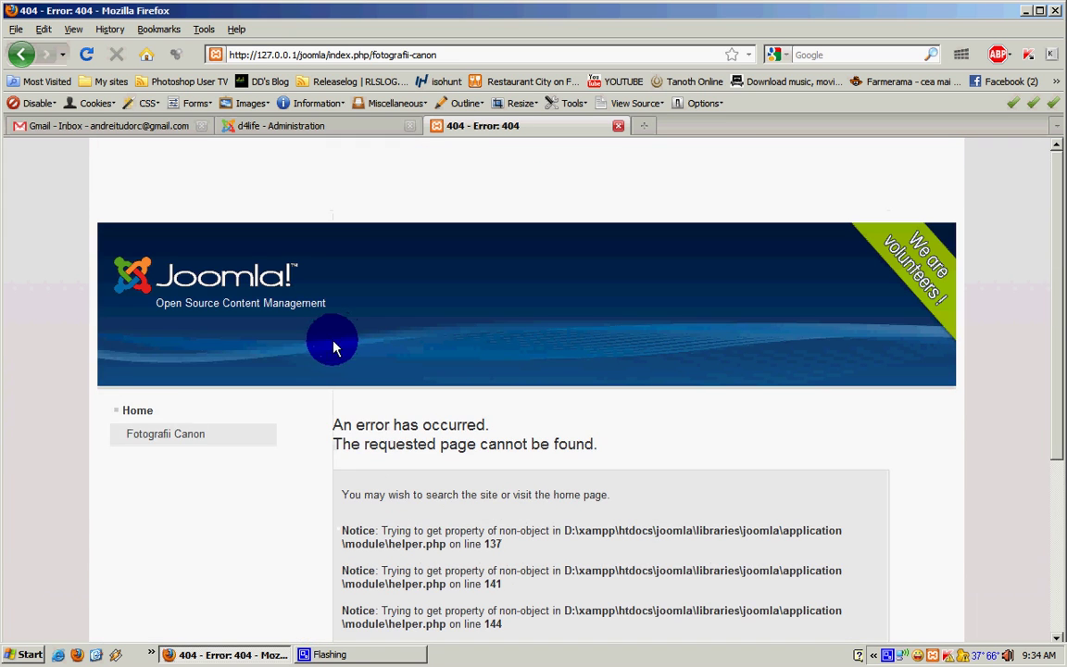
Open the front-end Home page and examine where Fotografii Canon sits in the Main Menu.
left_click(138, 411)
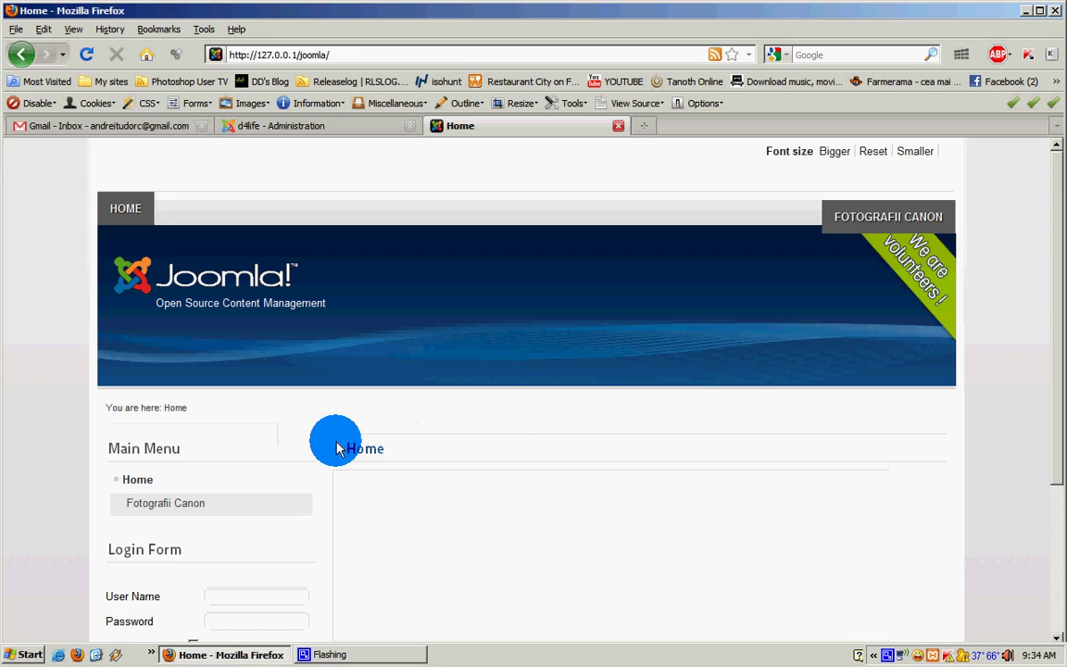
scroll(334, 443, "down", 3)
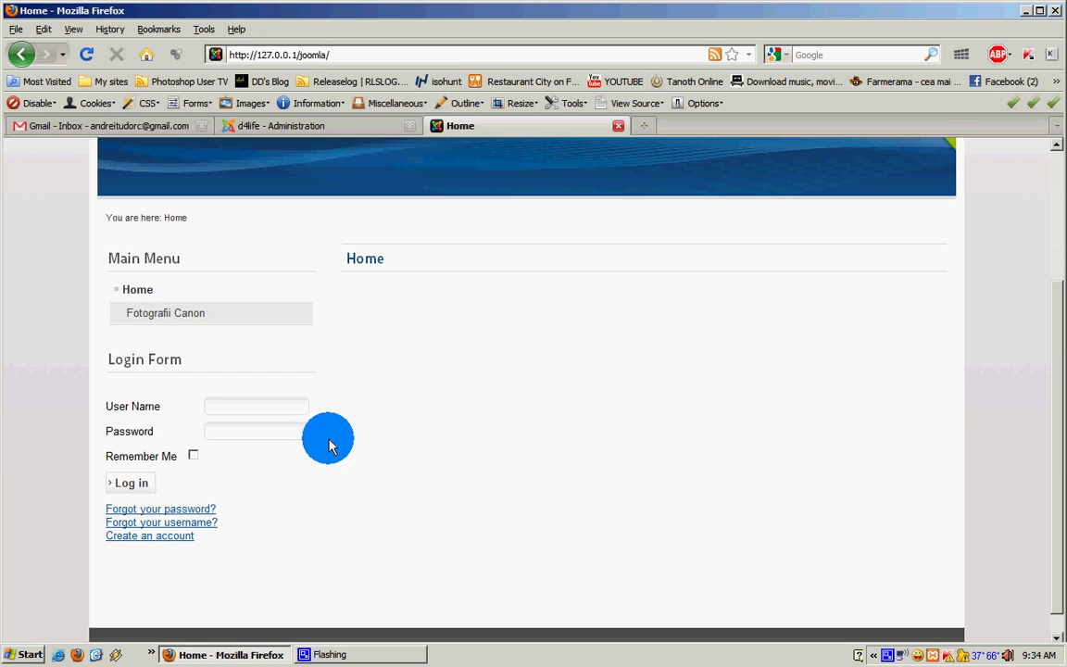
left_click(136, 294)
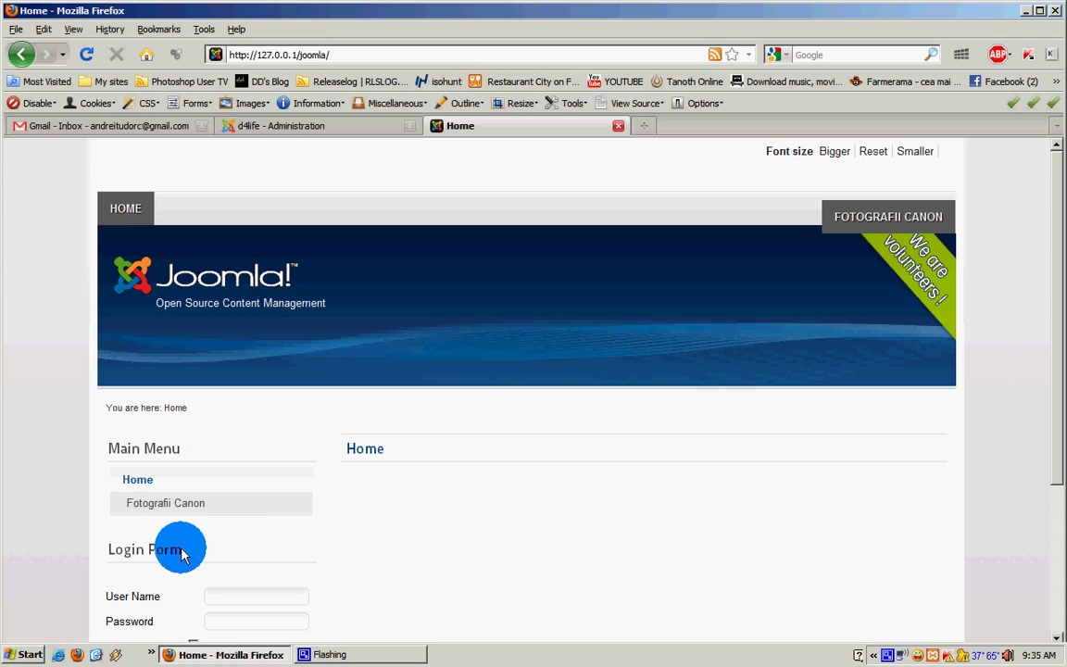
scroll(188, 595, "down", 4)
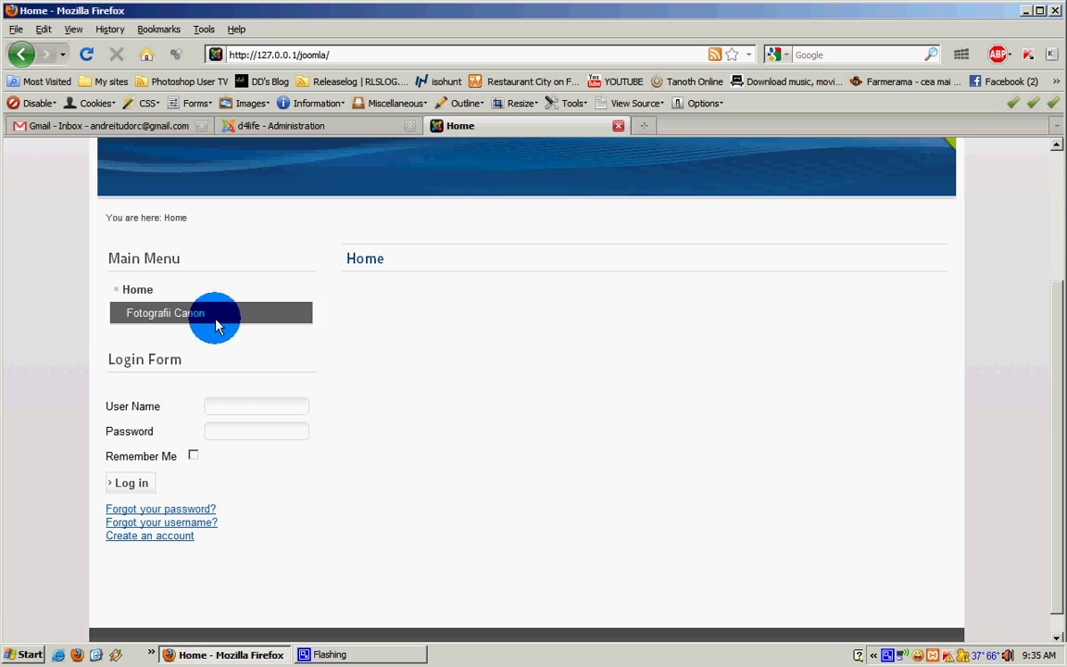
Return from the front end to the main control panel of the Joomla administration.
left_click(332, 128)
left_click(463, 125)
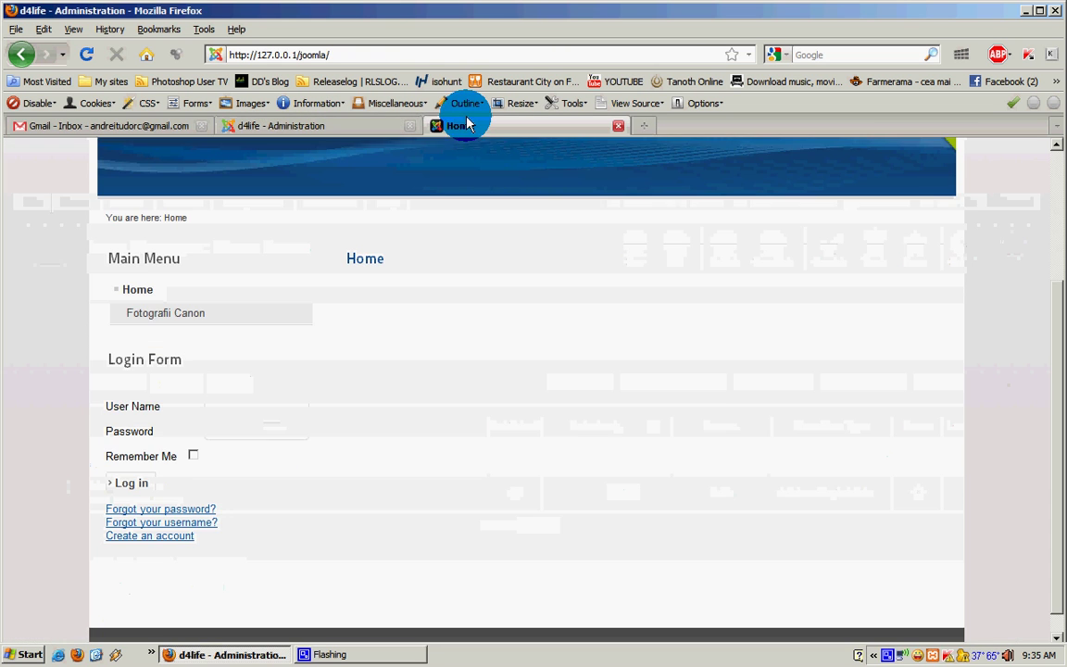
left_click(357, 128)
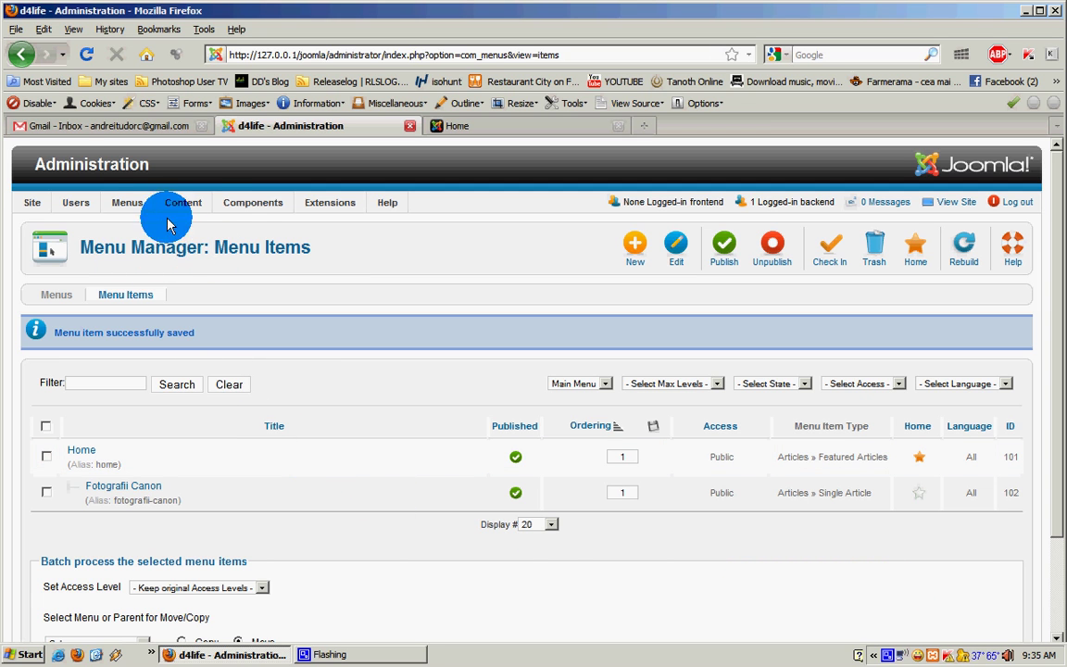
left_click(76, 167)
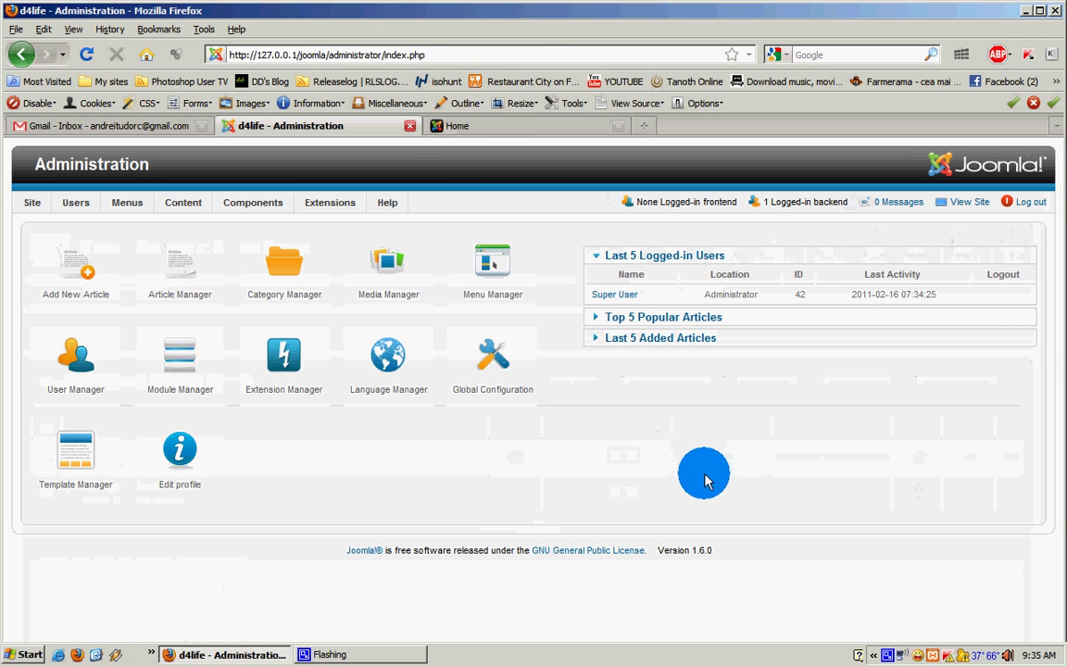
right_click(889, 656)
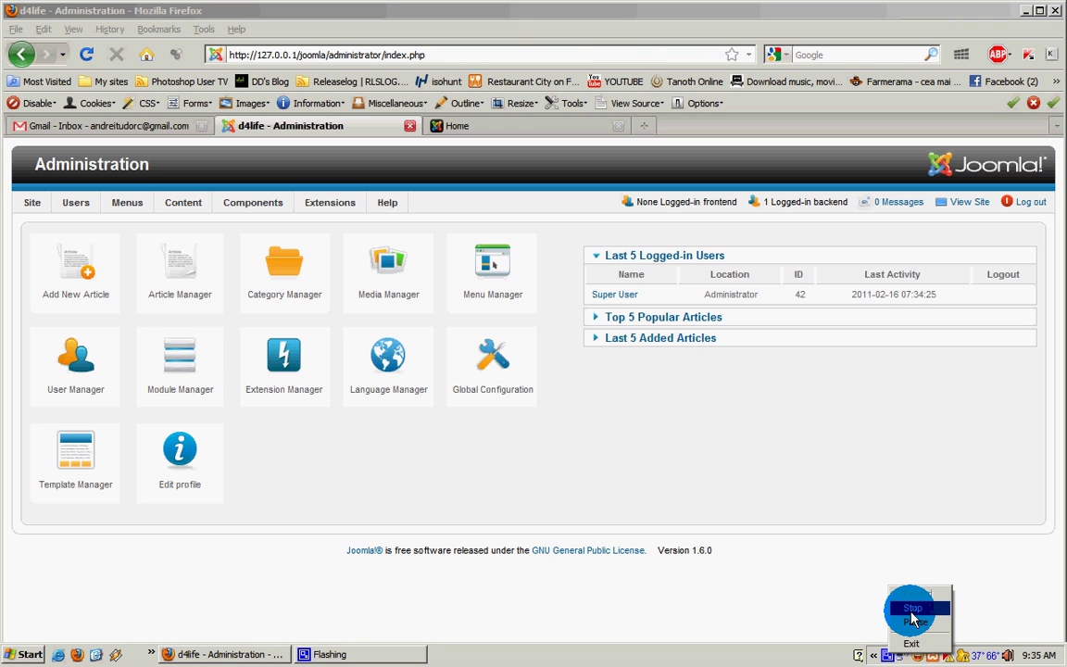